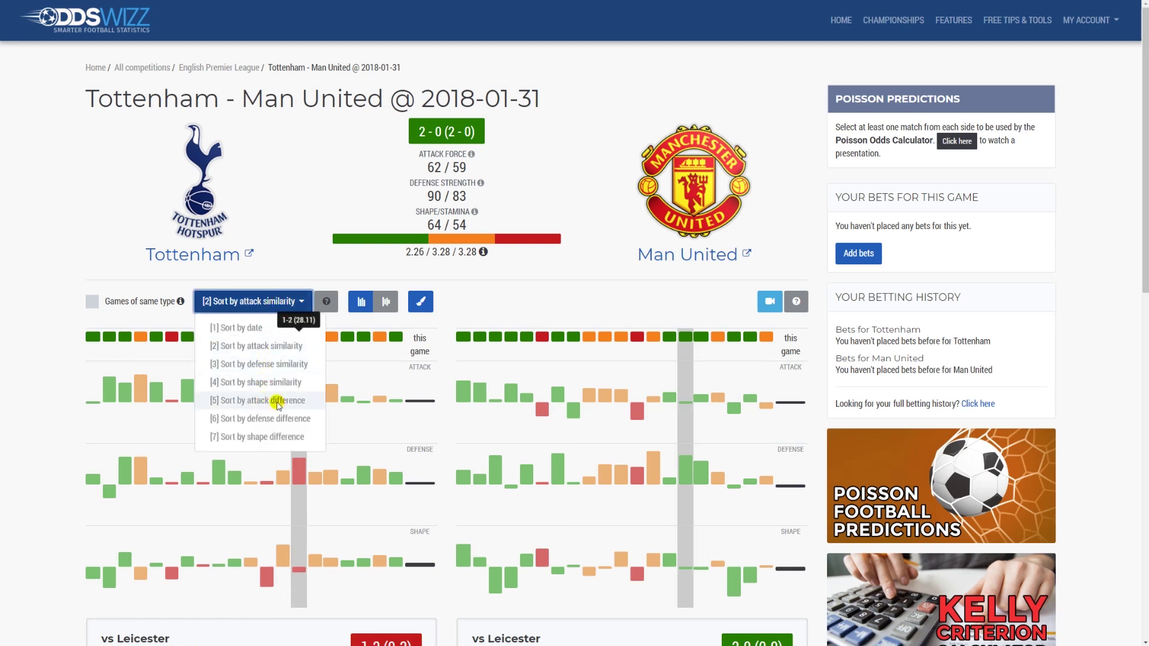
Sort the past games by attack difference and restrict both charts to games of the same type
left_click(264, 400)
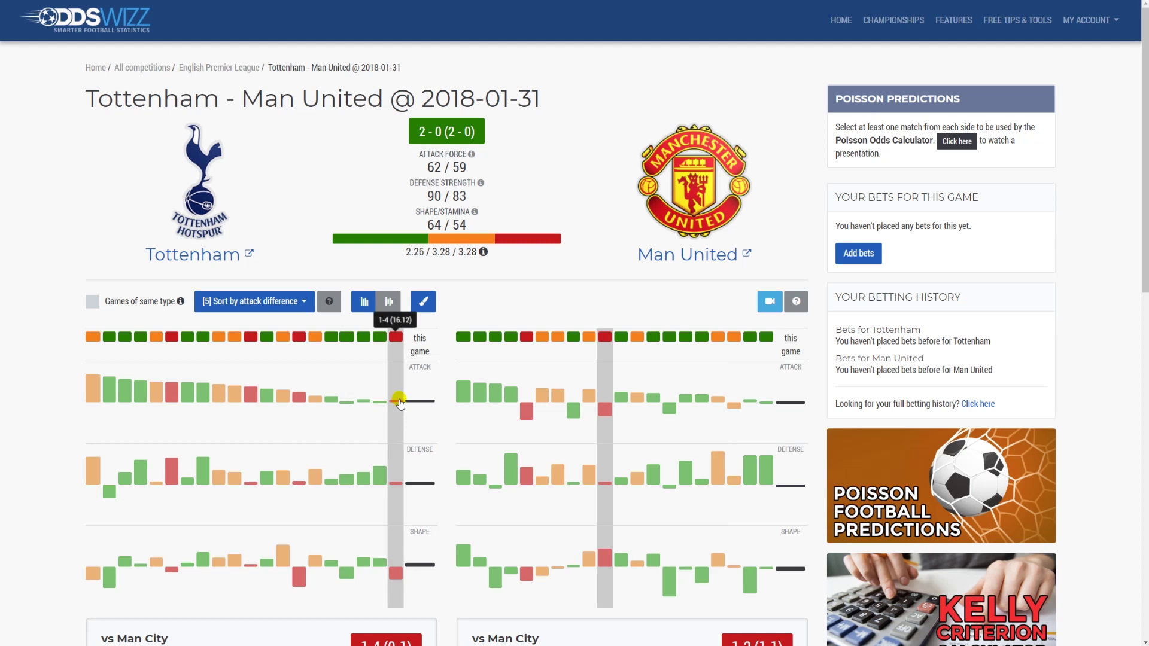
mouse_move(398, 406)
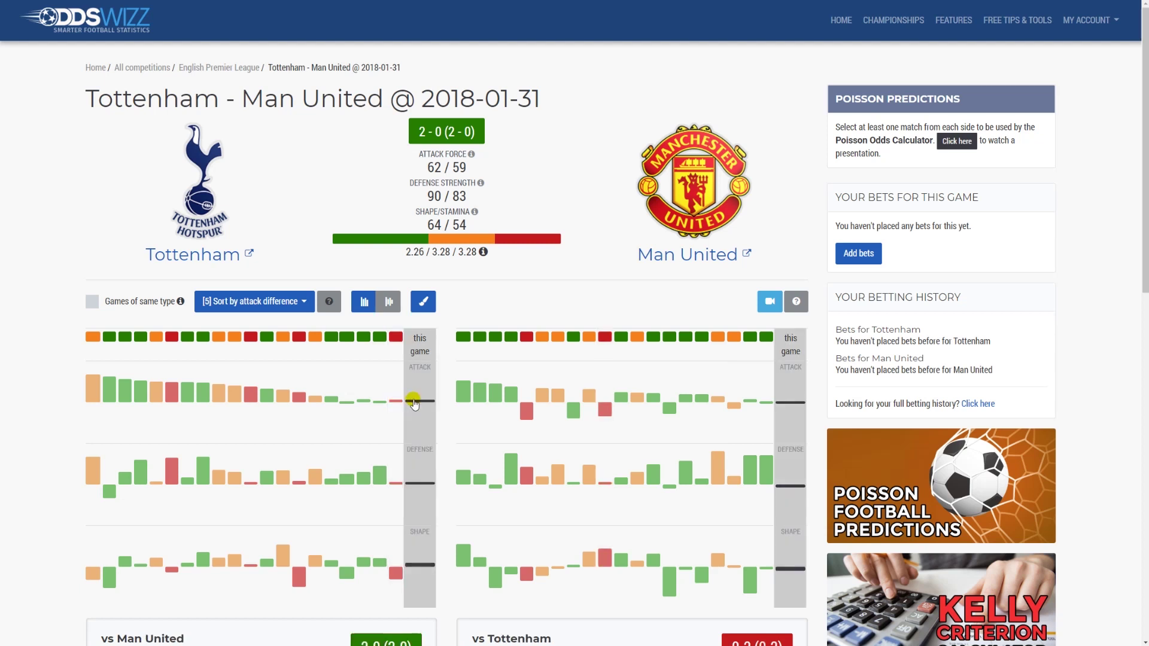
mouse_move(93, 395)
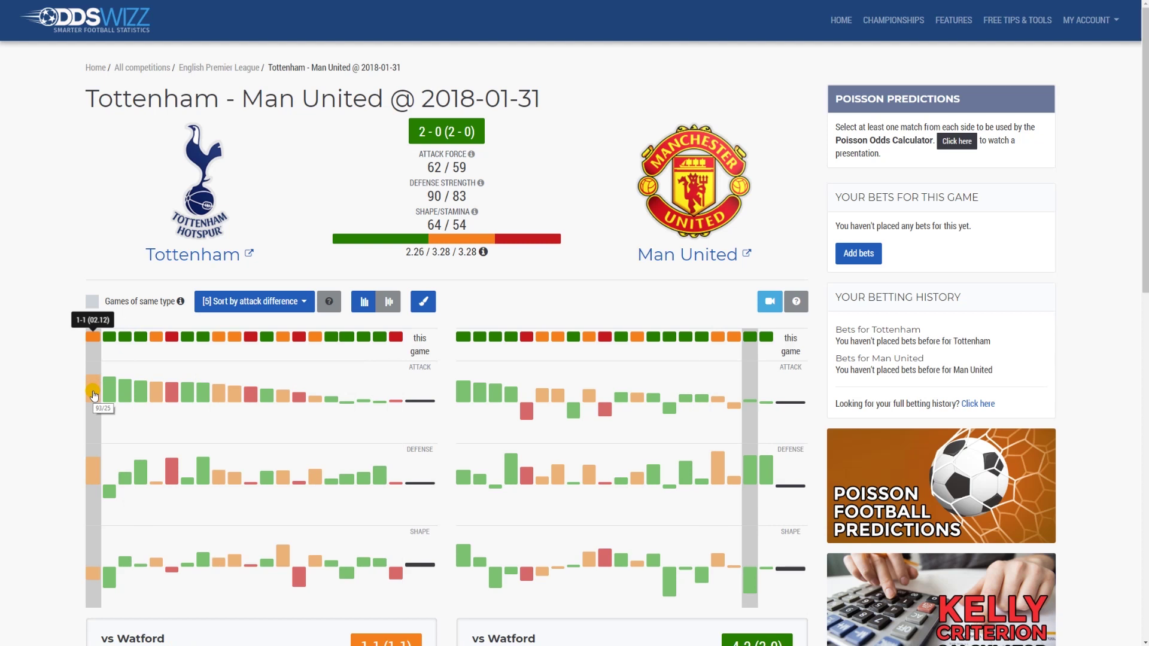
left_click(135, 304)
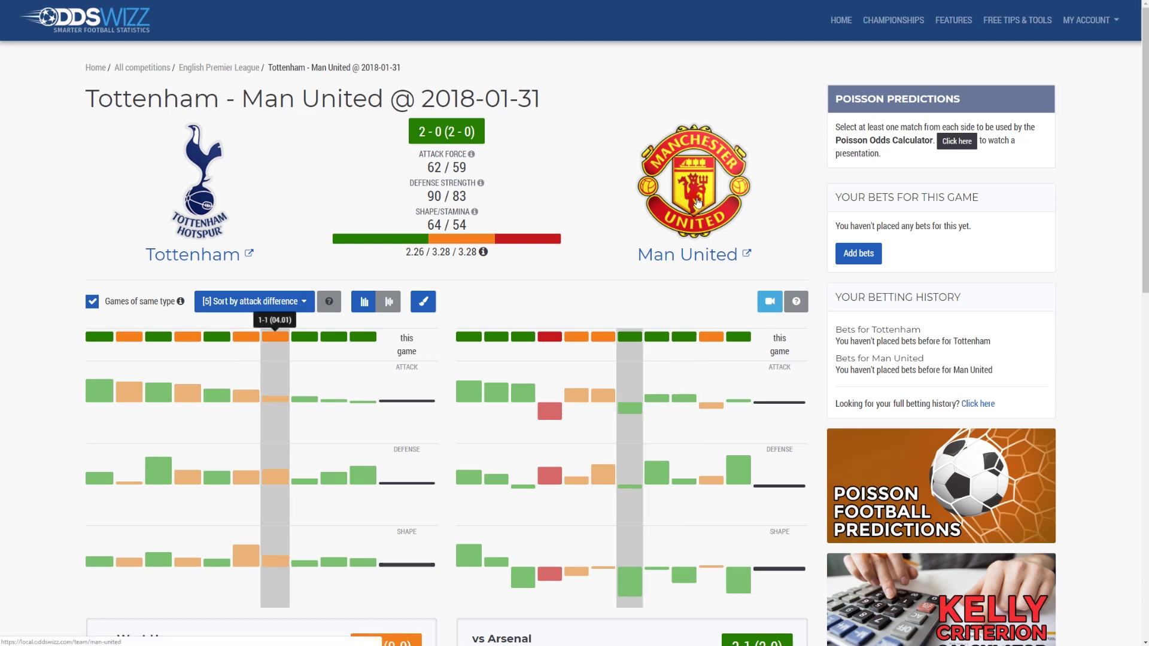
Re-sort the games by date, attack similarity, defense similarity and finally shape difference
left_click(275, 303)
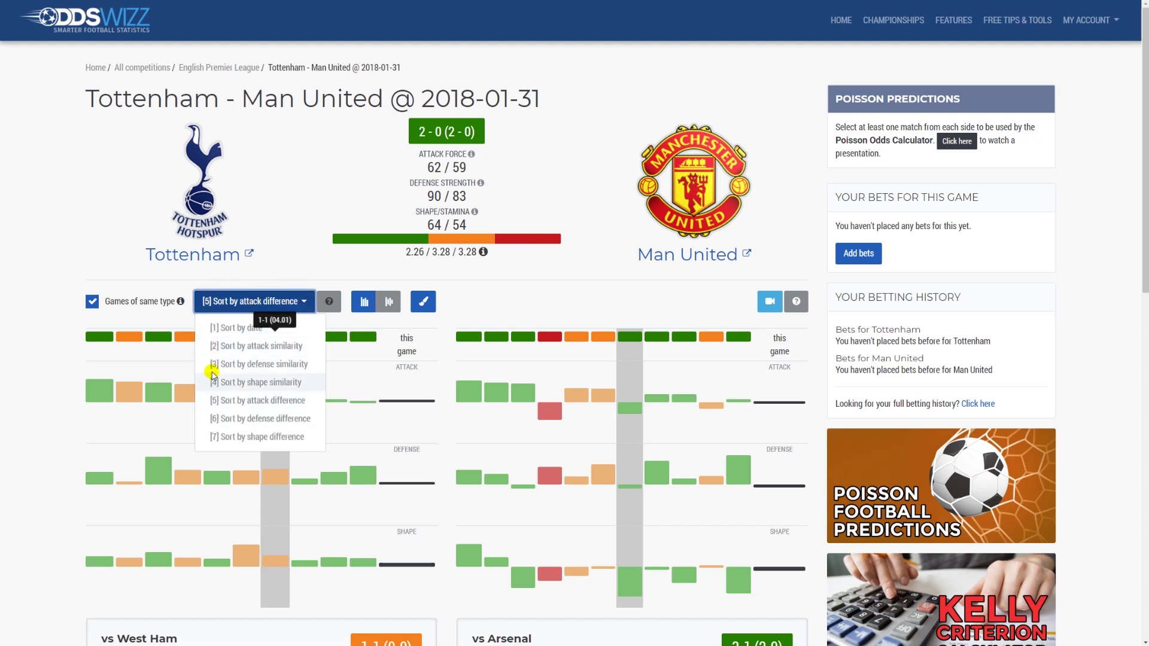
left_click(55, 329)
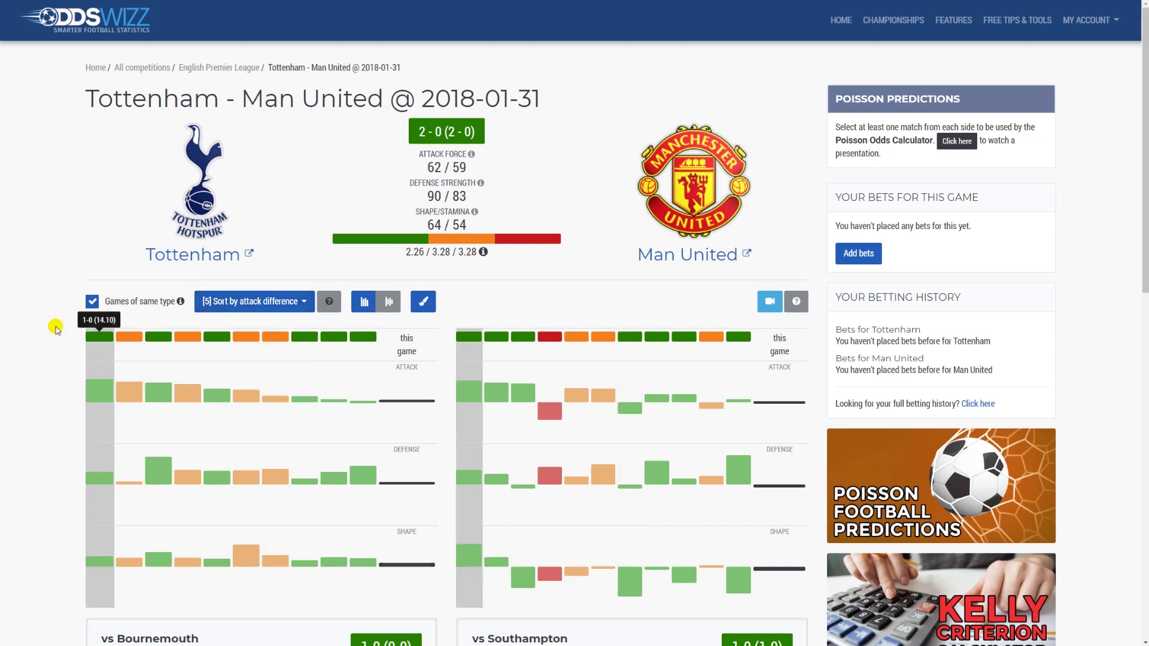
key("1")
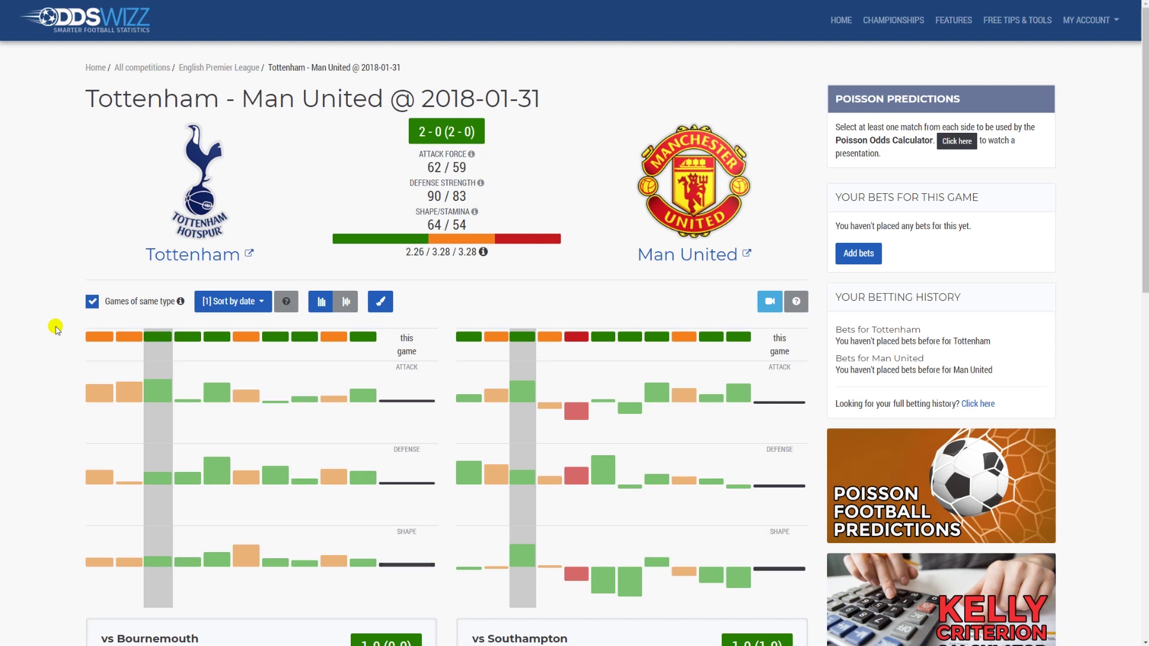
key("2")
key("3")
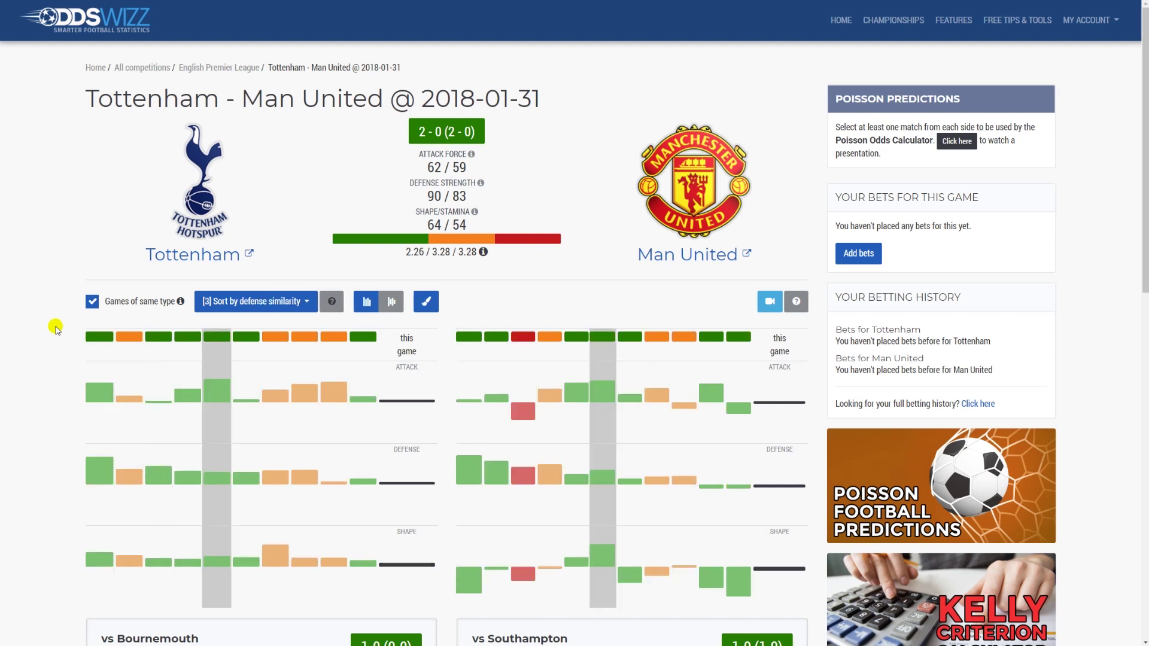
key("7")
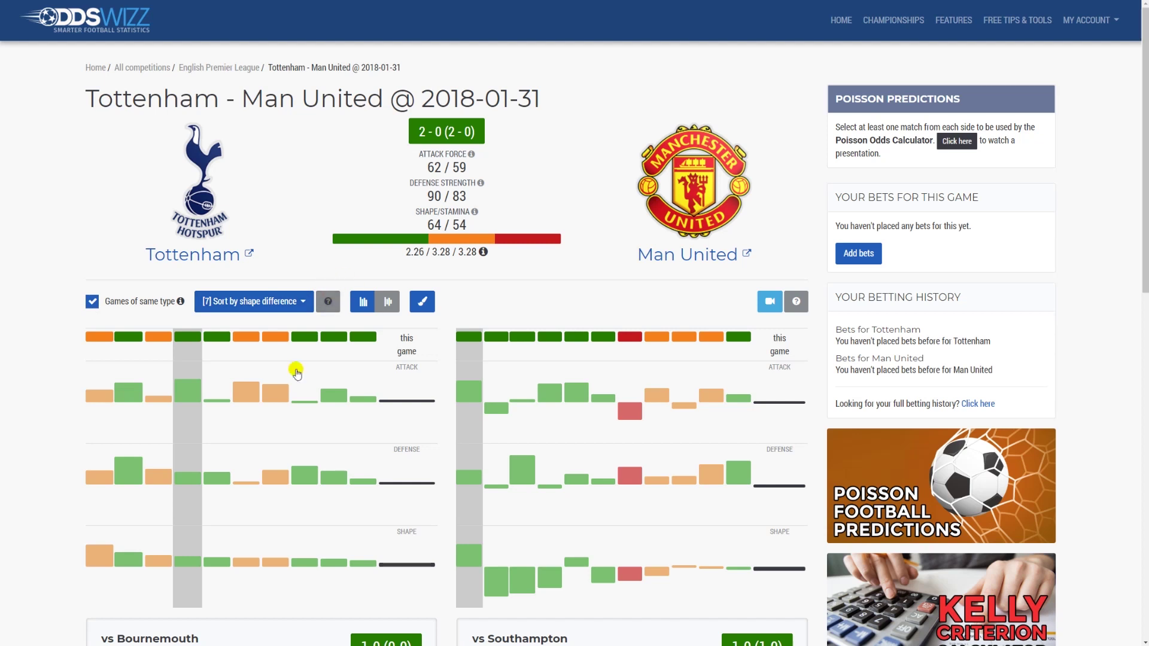
Compare the two teams' games against Burnley in the attack, defense and shape charts
left_click(149, 382)
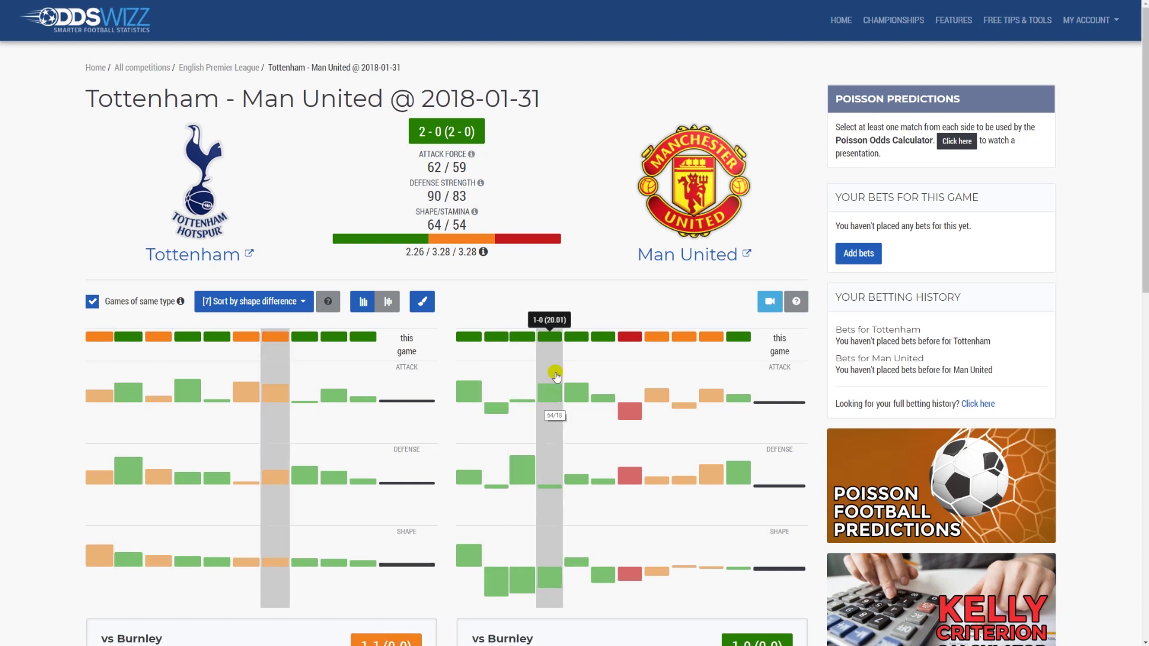
mouse_move(548, 401)
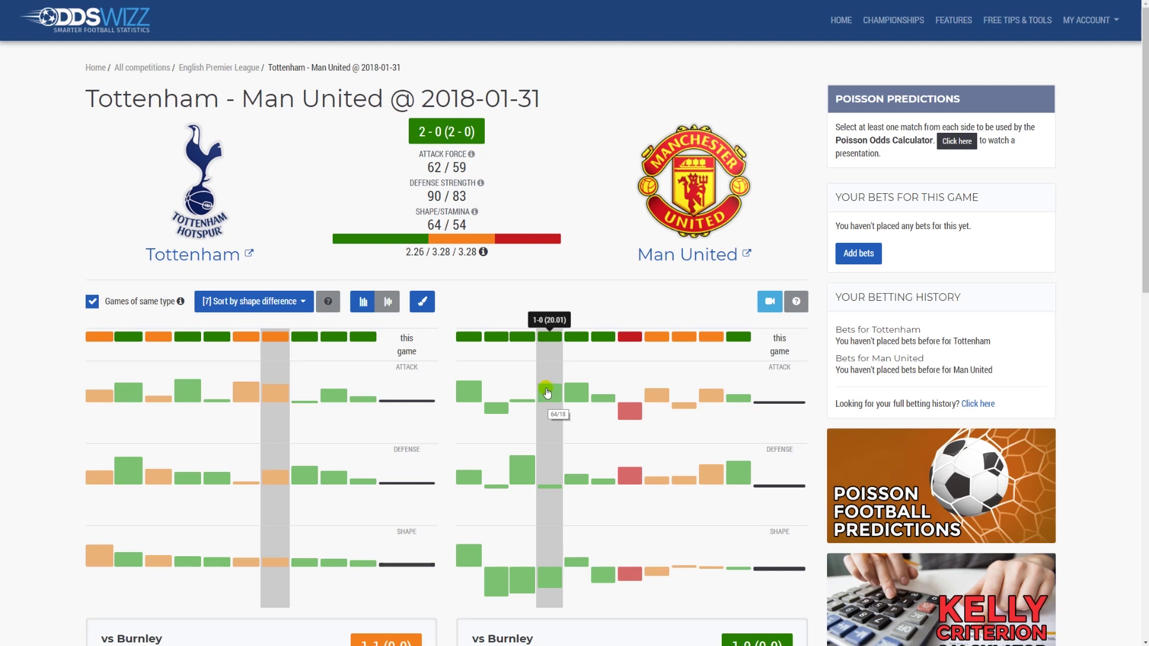
scroll(544, 395, "down", 1)
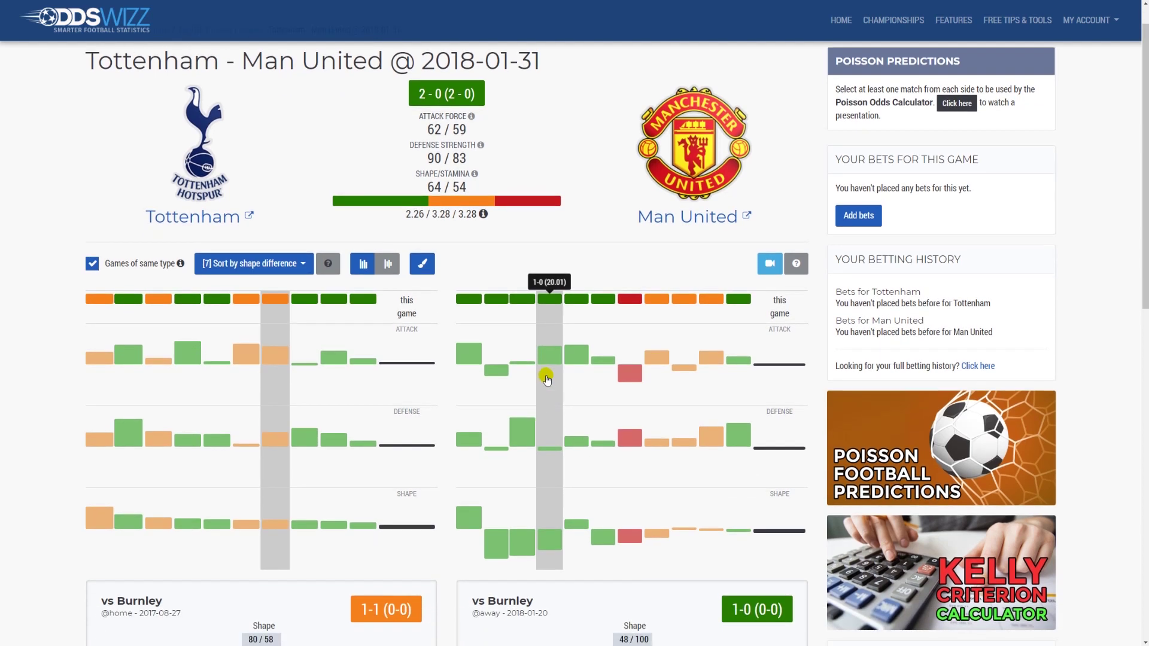
scroll(539, 419, "down", 2)
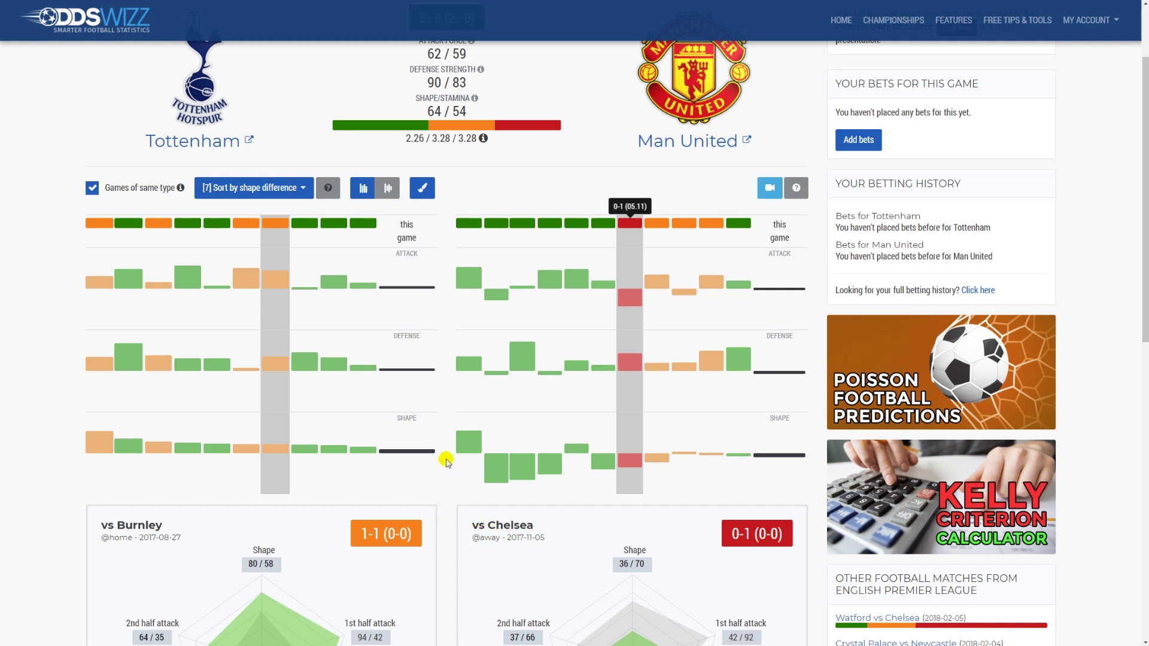
Switch the charts to candlestick style and inspect Man United's attack bars
left_click(452, 196)
left_click(386, 190)
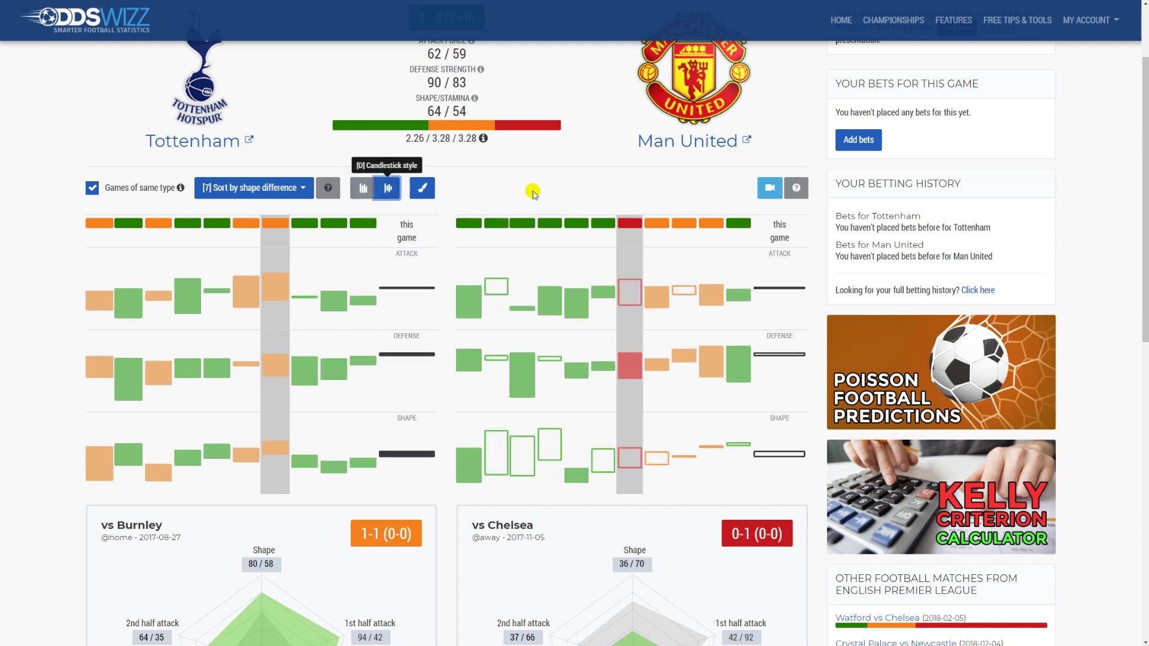
left_click(498, 288)
left_click(549, 303)
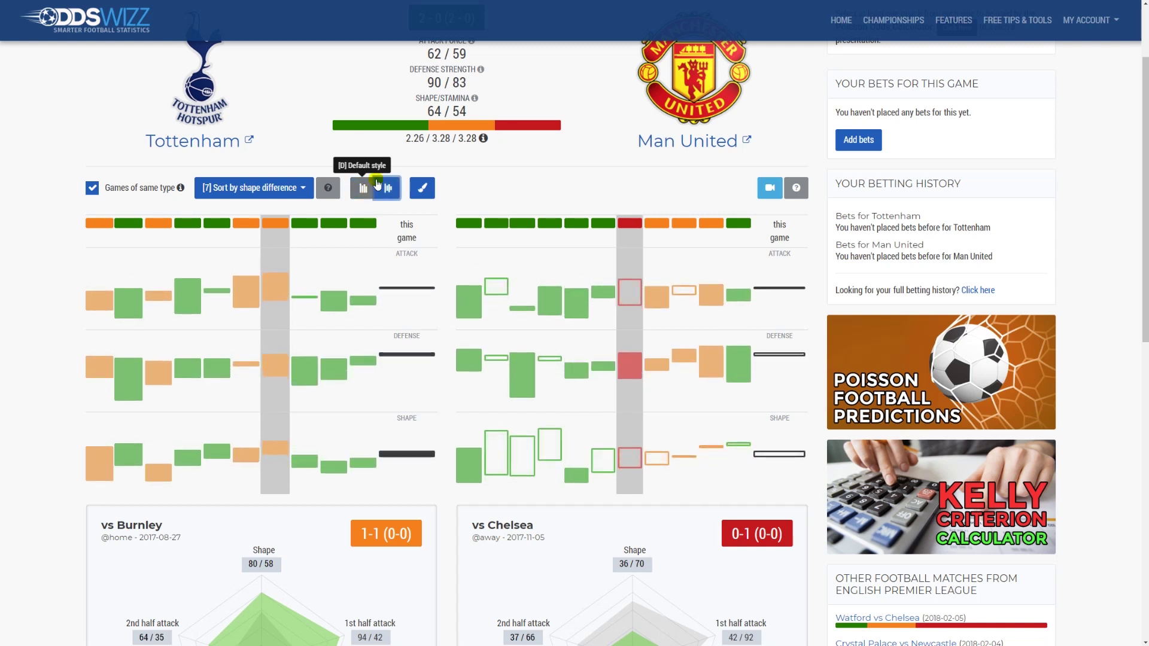
Turn the result colors of the chart bars off and back on
left_click(422, 189)
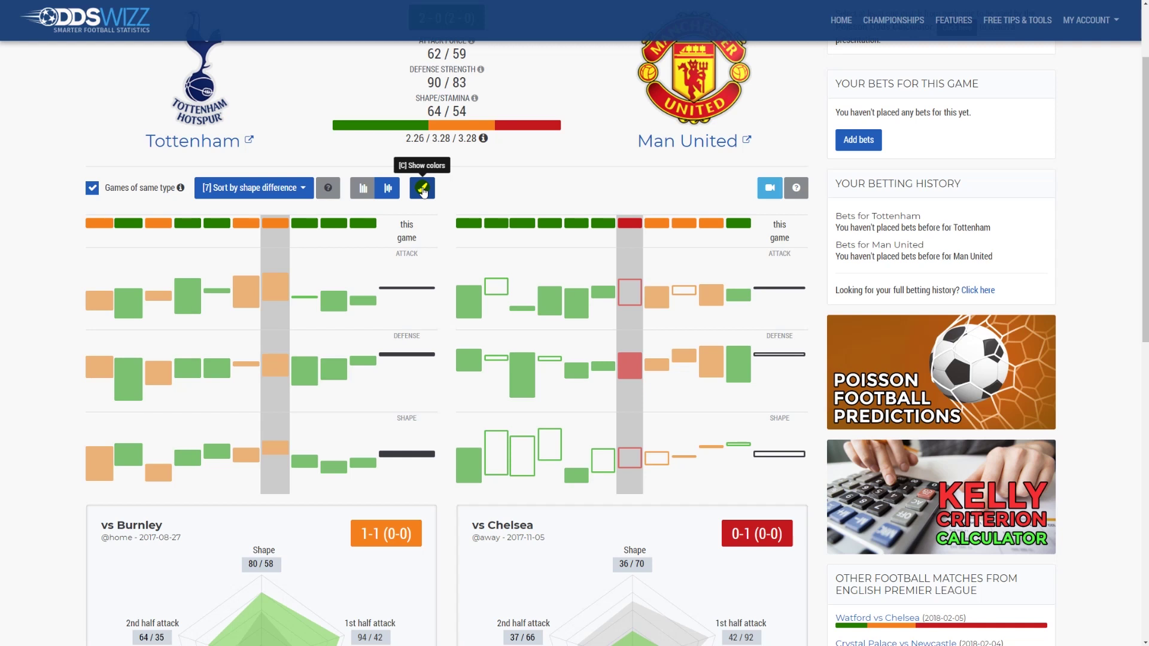
left_click(422, 189)
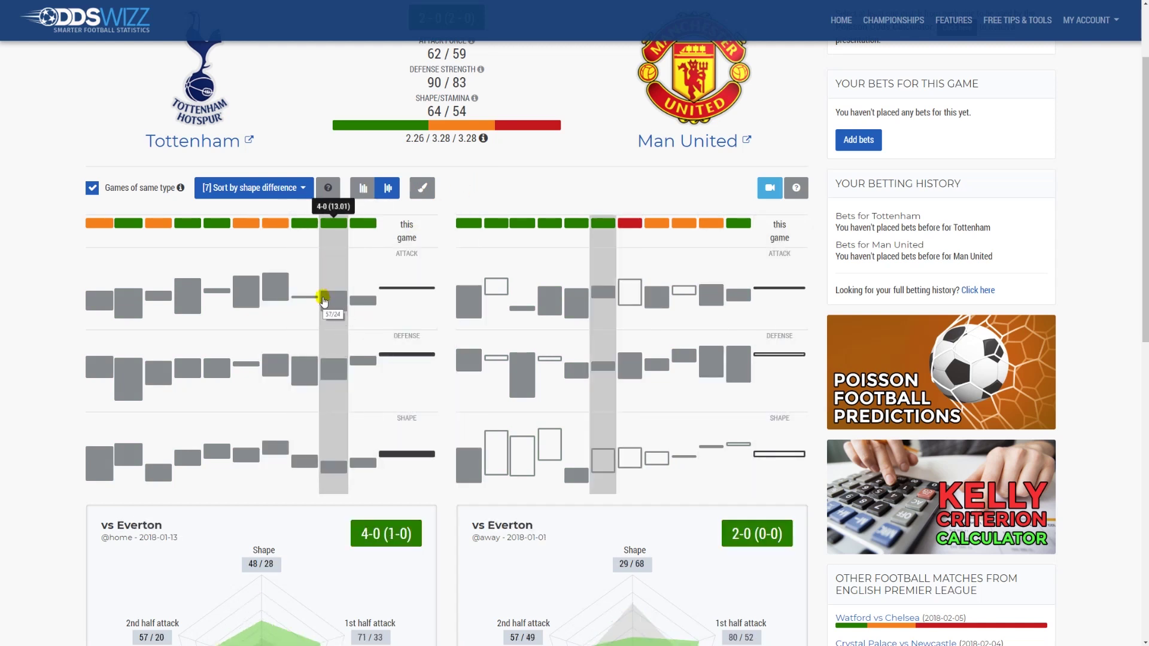
key("c")
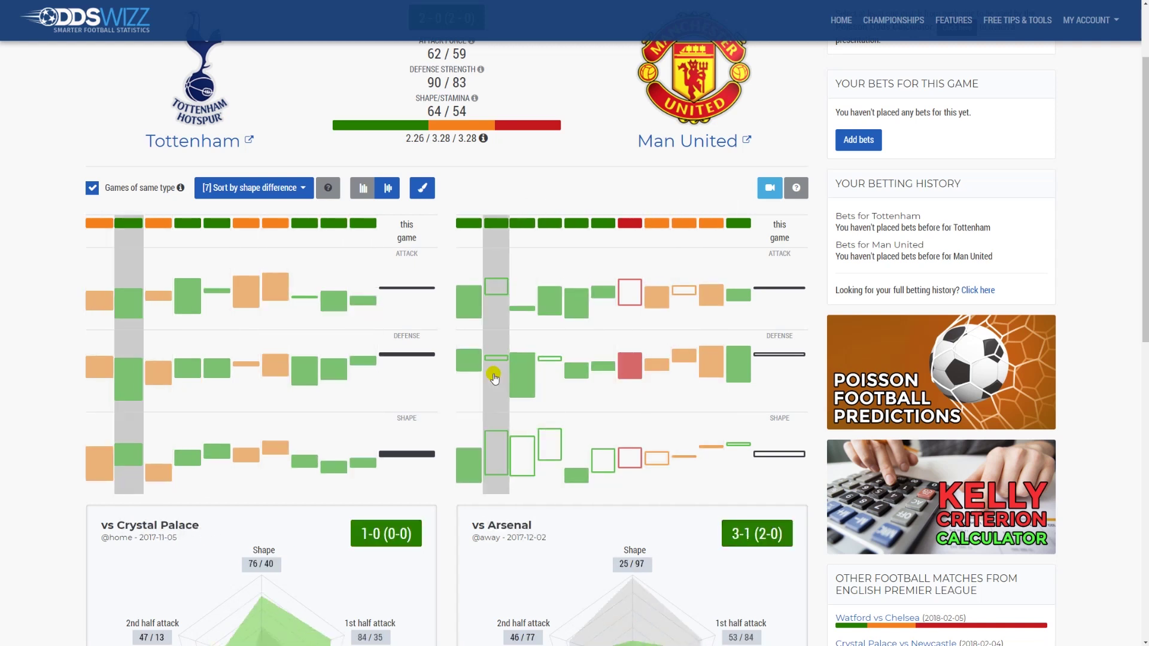
Examine the candlestick charts and the radar diagrams of both teams' games against Liverpool
mouse_move(493, 377)
scroll(497, 359, "down", 1)
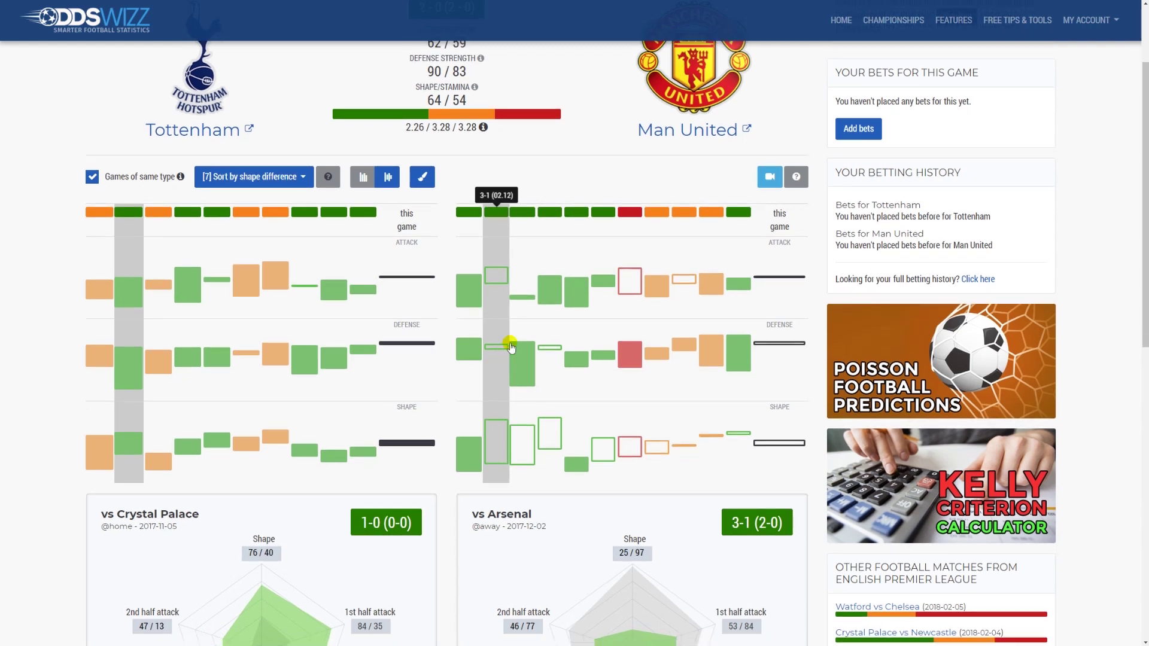
scroll(224, 371, "down", 3)
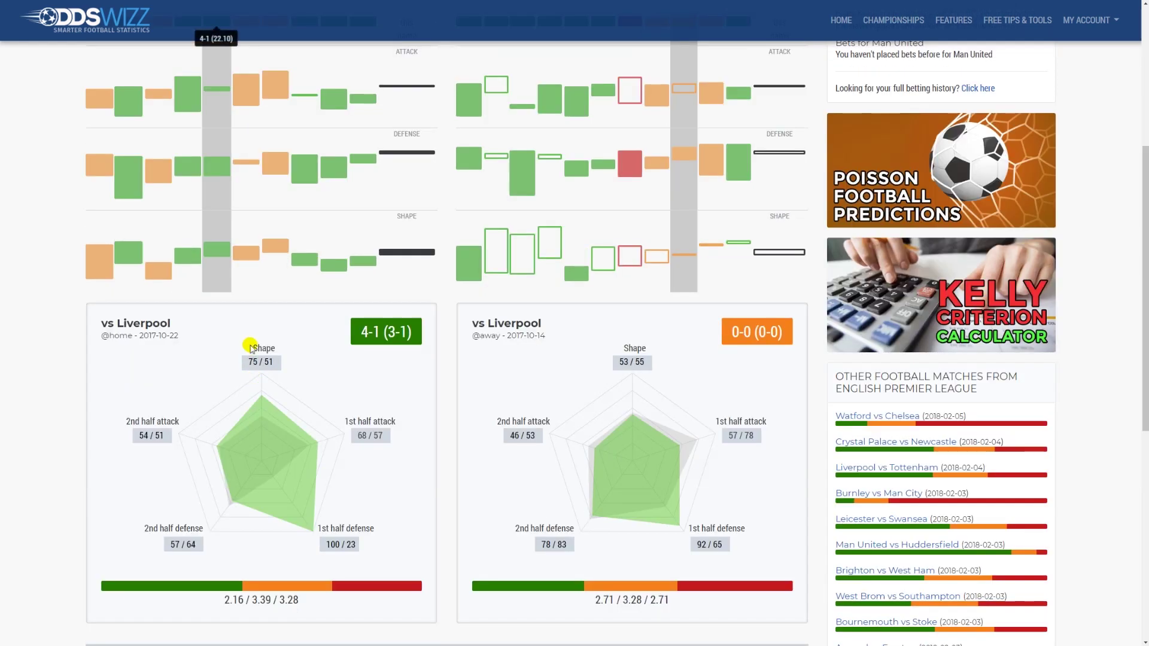
mouse_move(220, 210)
scroll(218, 209, "up", 1)
scroll(219, 209, "up", 1)
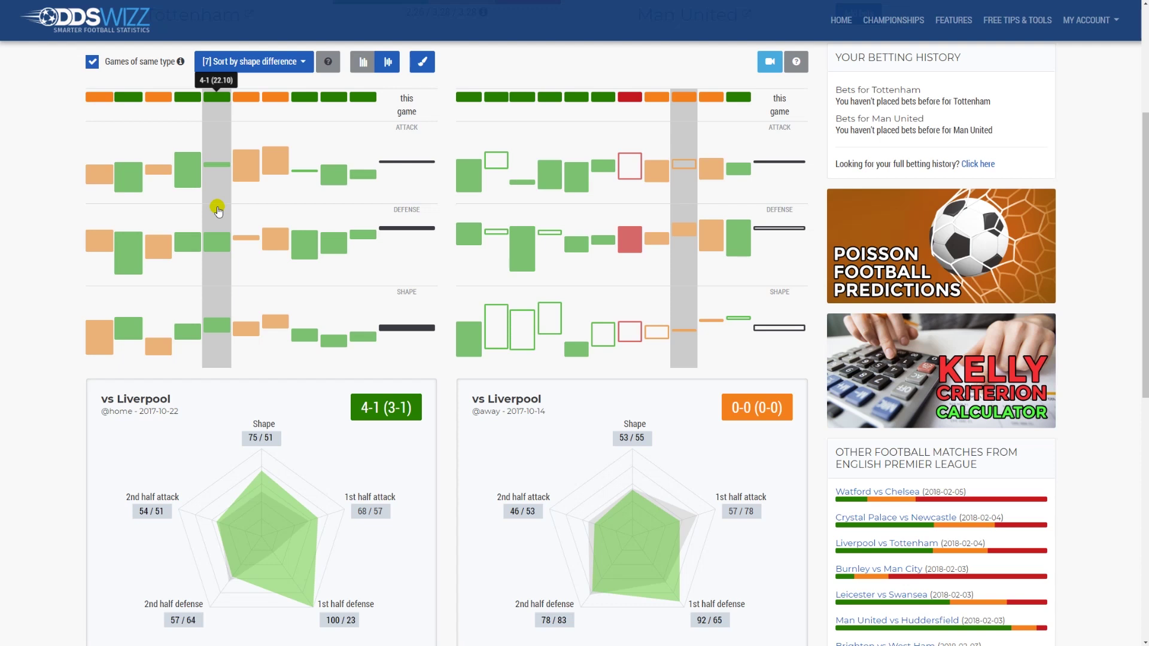
scroll(218, 209, "up", 1)
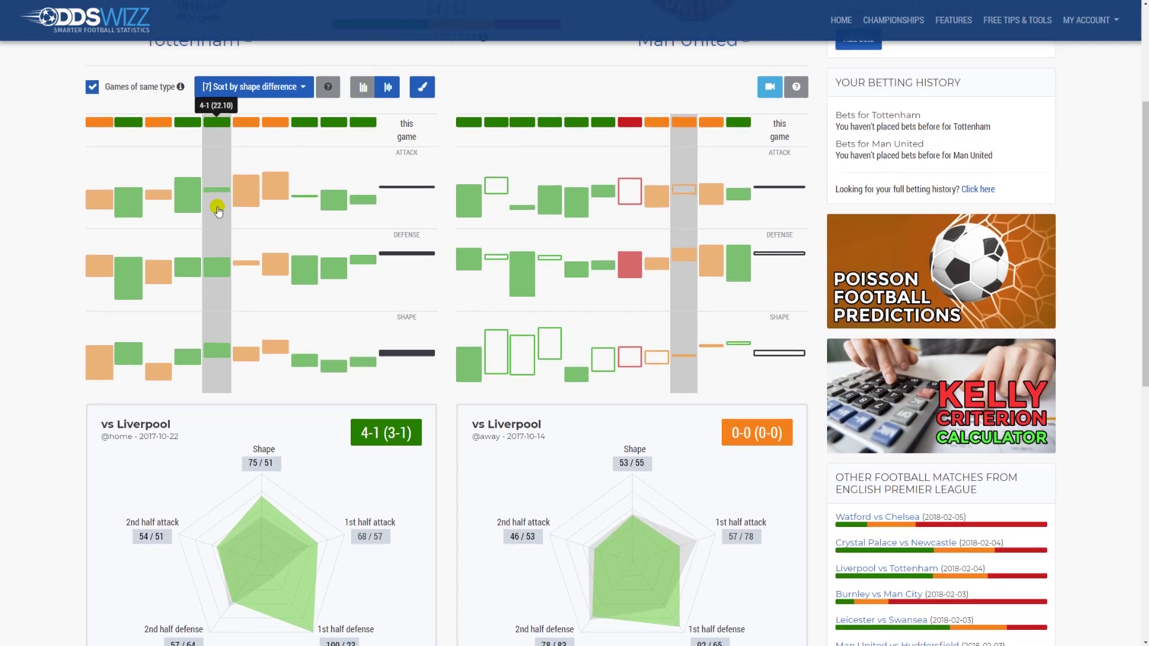
scroll(218, 211, "up", 1)
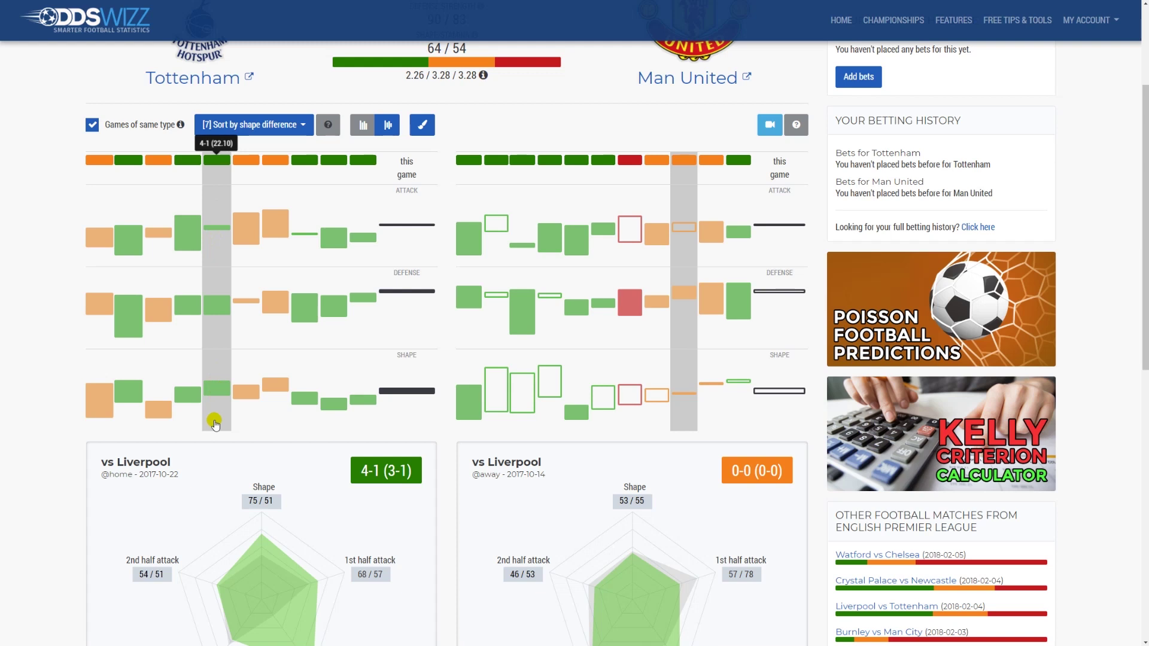
scroll(215, 424, "down", 1)
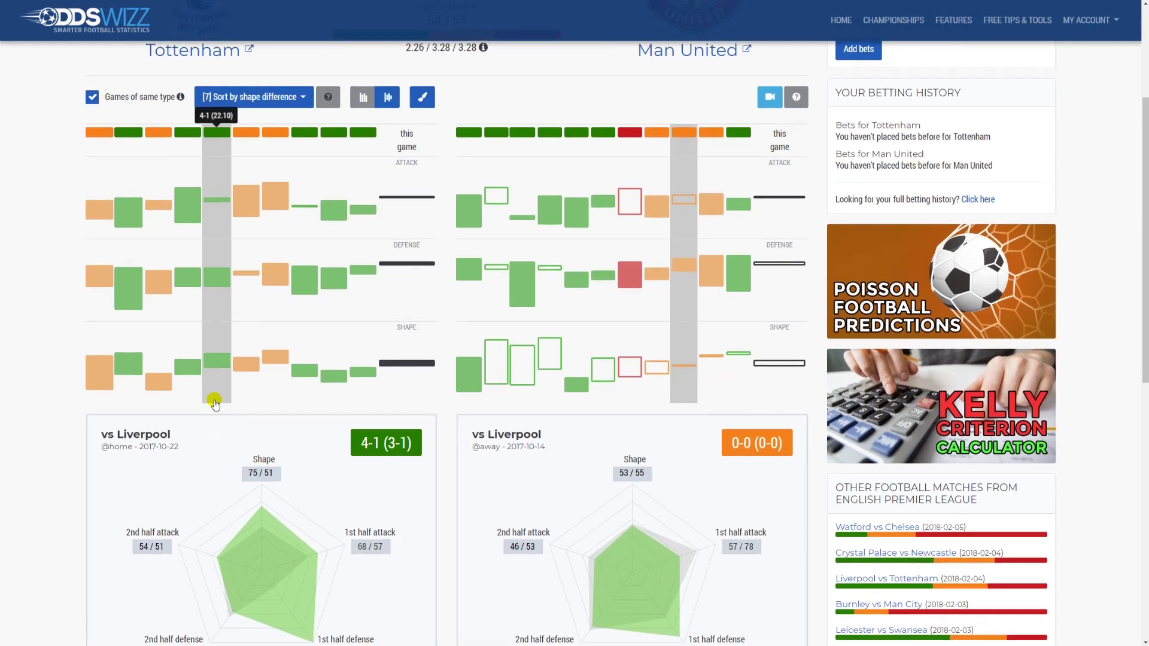
scroll(215, 401, "down", 3)
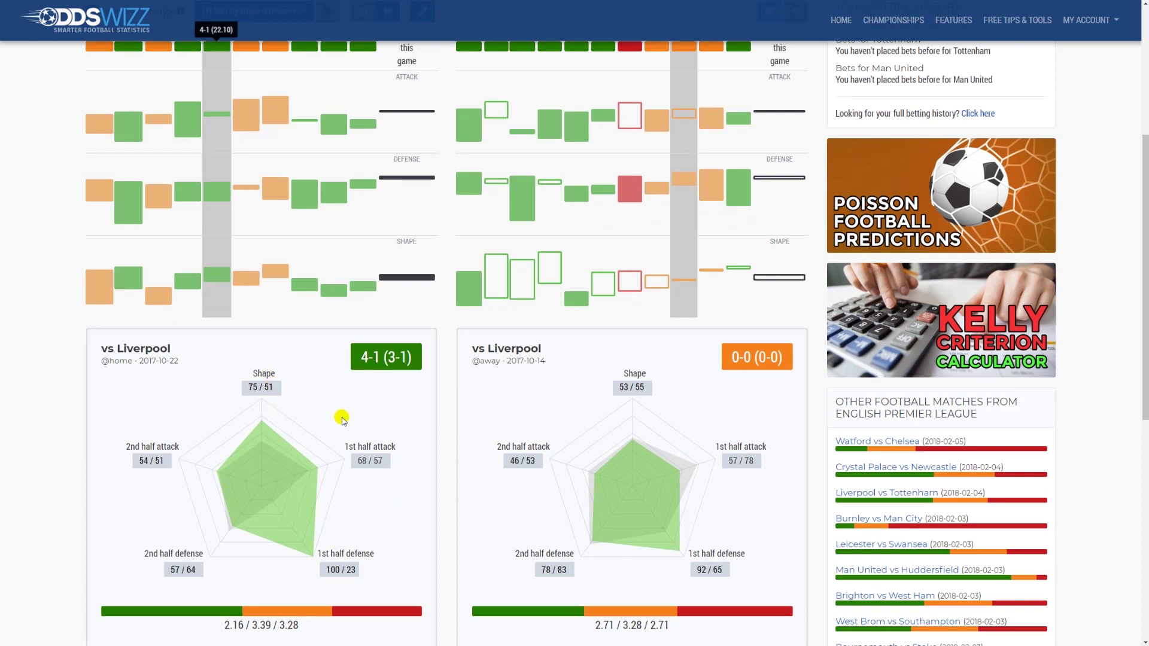
Examine the first-half and second-half attack ratings and the odds of Tottenham's home game against Liverpool
left_click_drag(347, 446, 392, 449)
left_click_drag(127, 445, 166, 448)
left_click(166, 448)
scroll(183, 435, "down", 1)
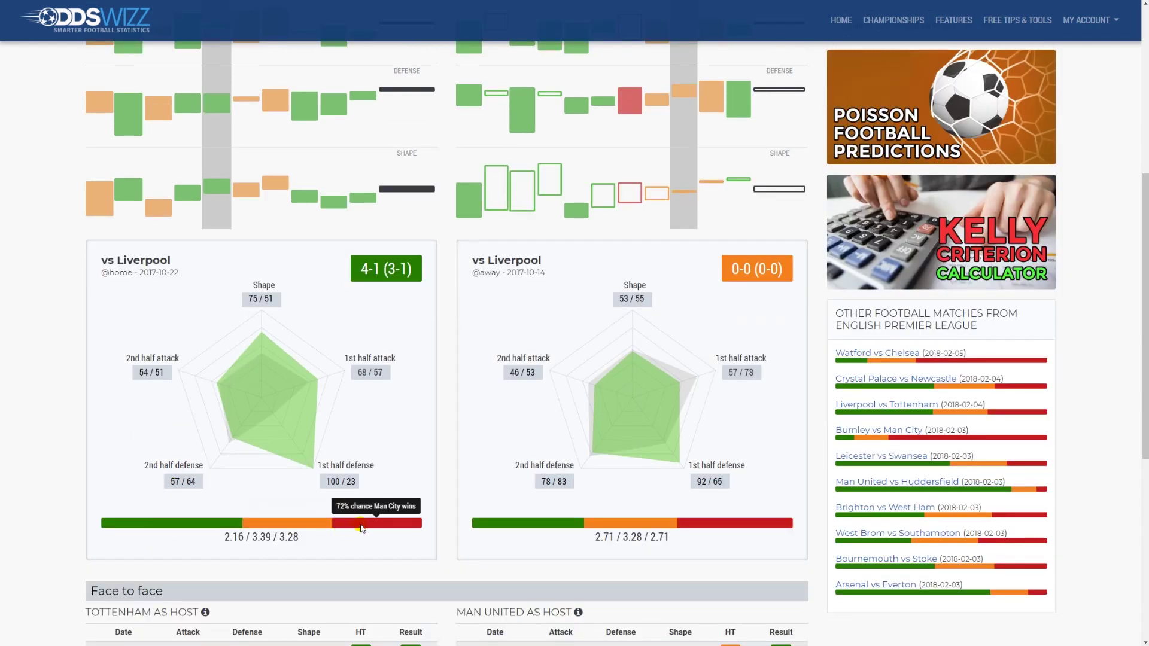
left_click_drag(303, 539, 226, 539)
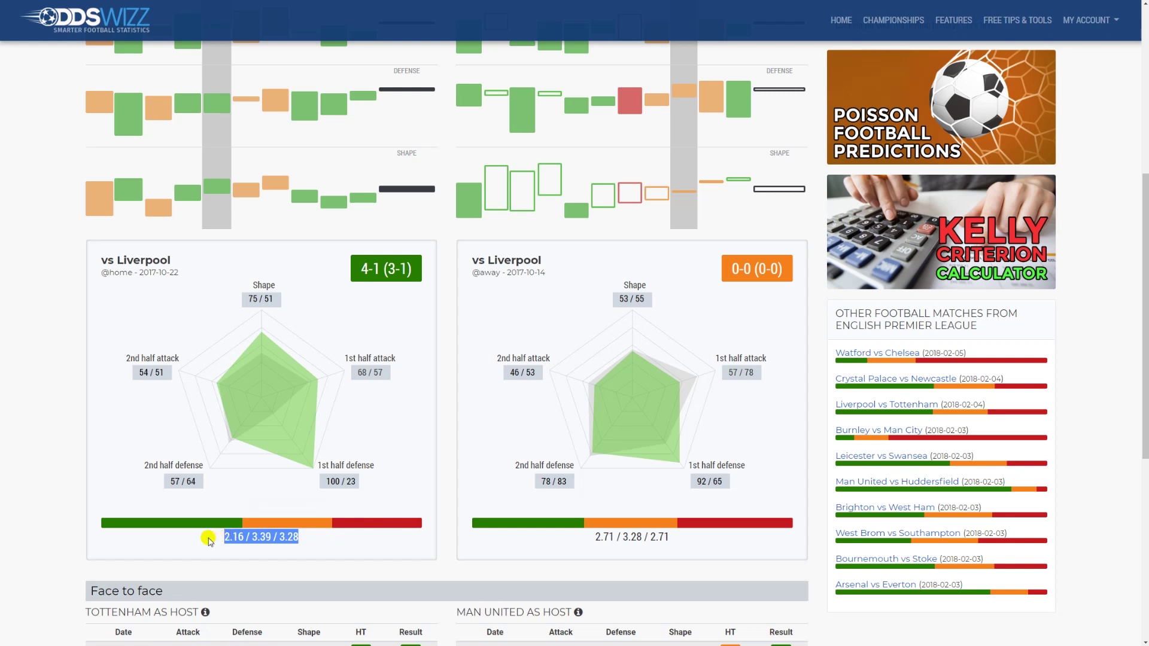
left_click(207, 537)
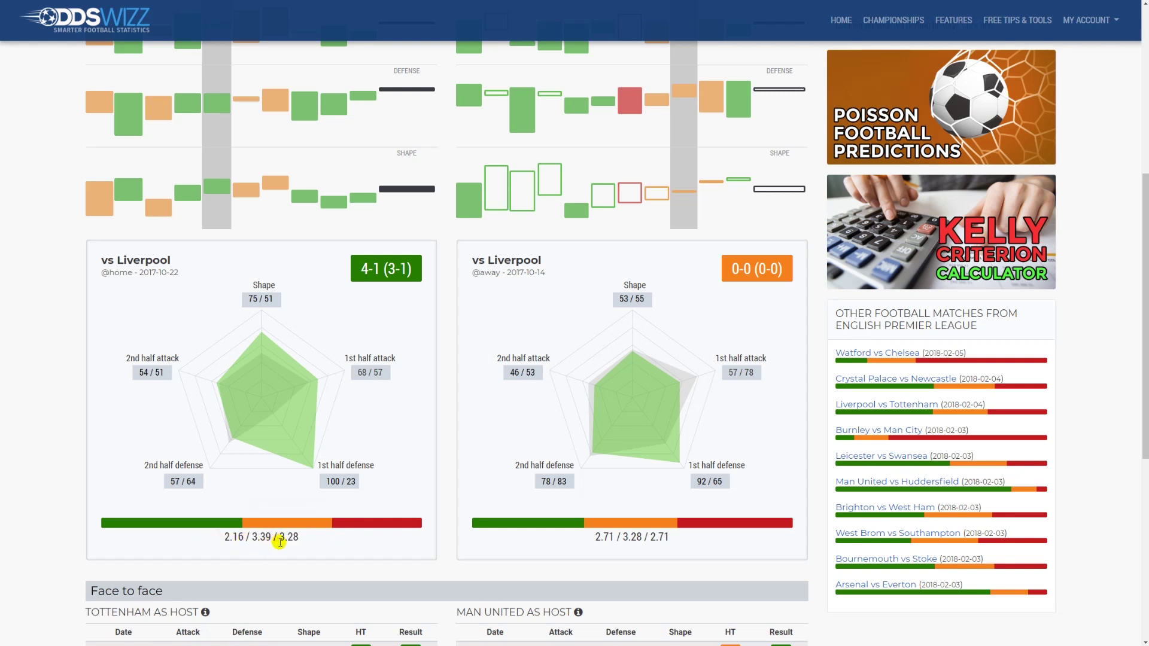
Examine the face-to-face tables with Tottenham as host and with Man United as host
scroll(277, 542, "down", 2)
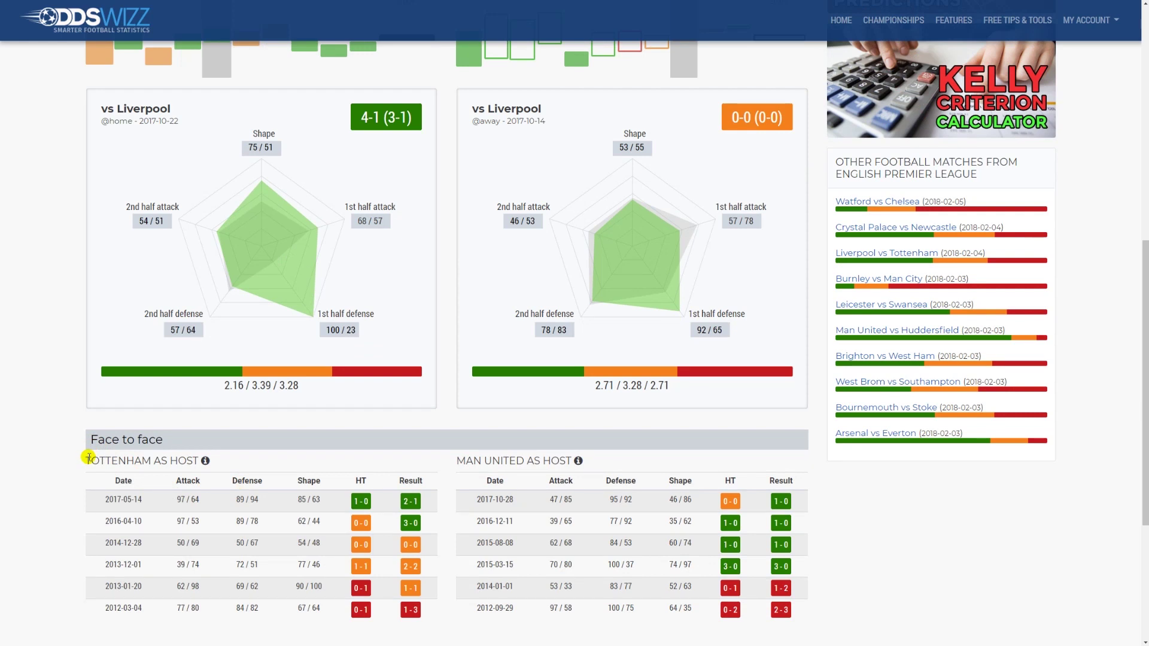
left_click_drag(89, 457, 192, 461)
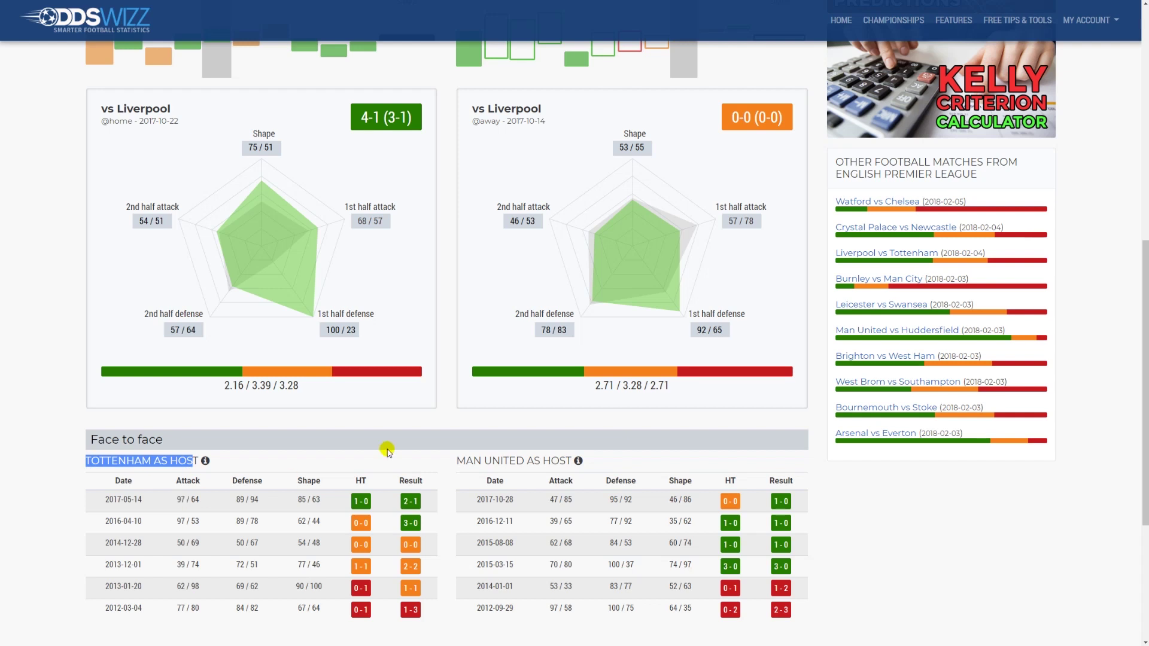
left_click_drag(459, 456, 576, 462)
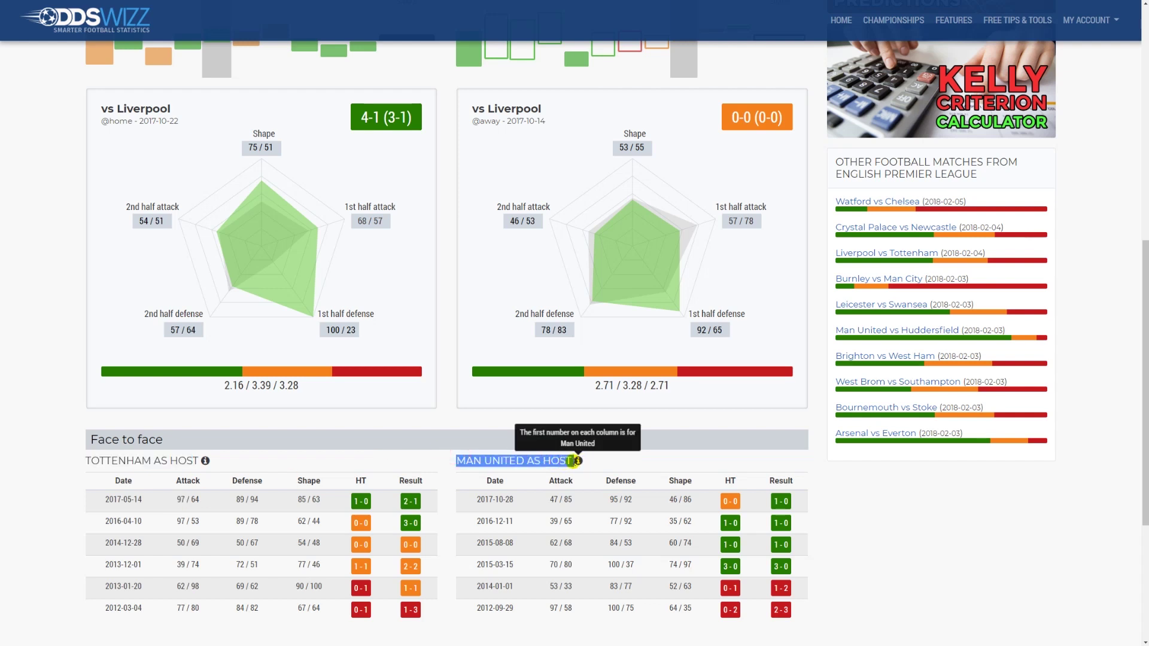
left_click(299, 459)
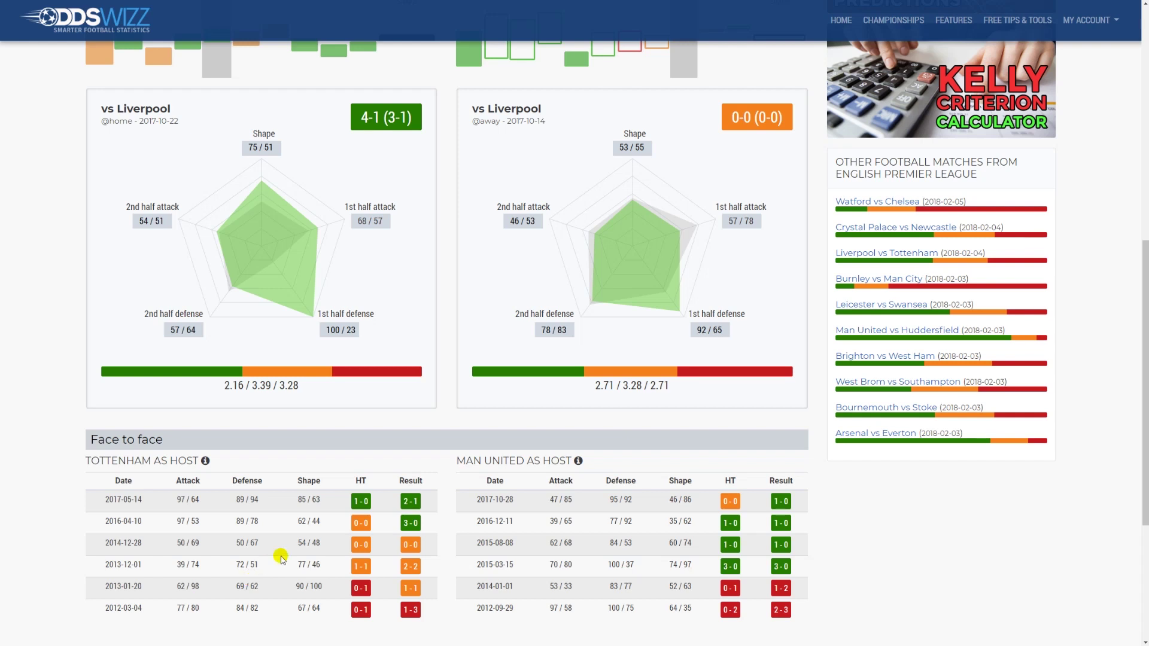
Sort the games by attack difference again and turn off the same-type filter
scroll(380, 493, "up", 2)
scroll(383, 494, "up", 7)
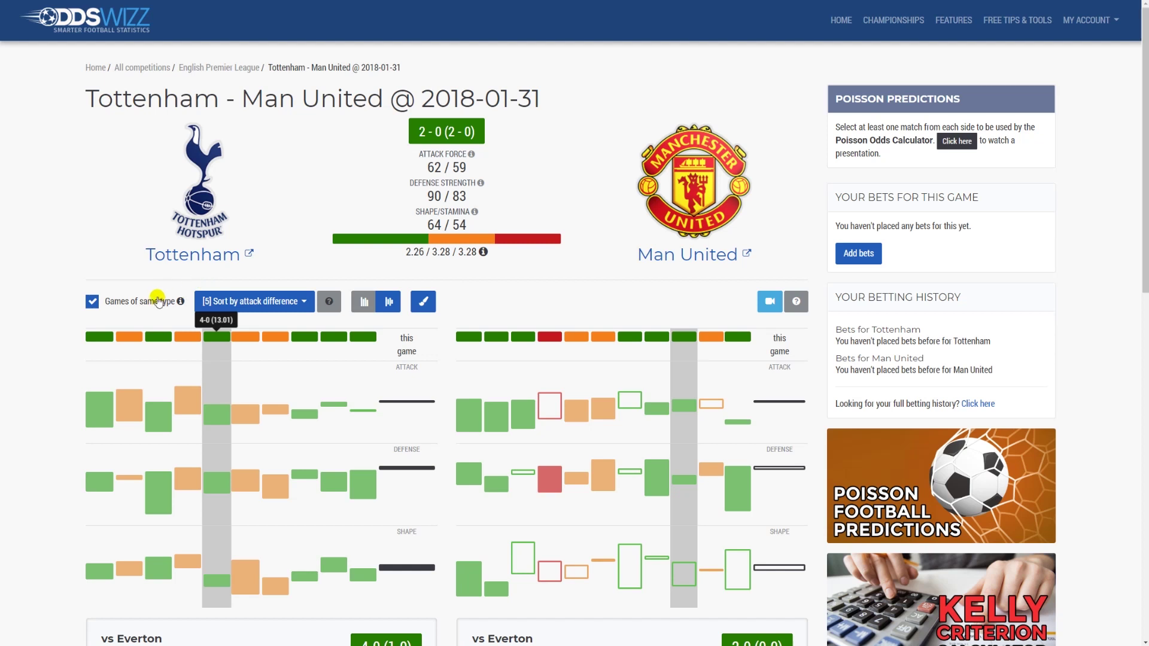
mouse_move(73, 331)
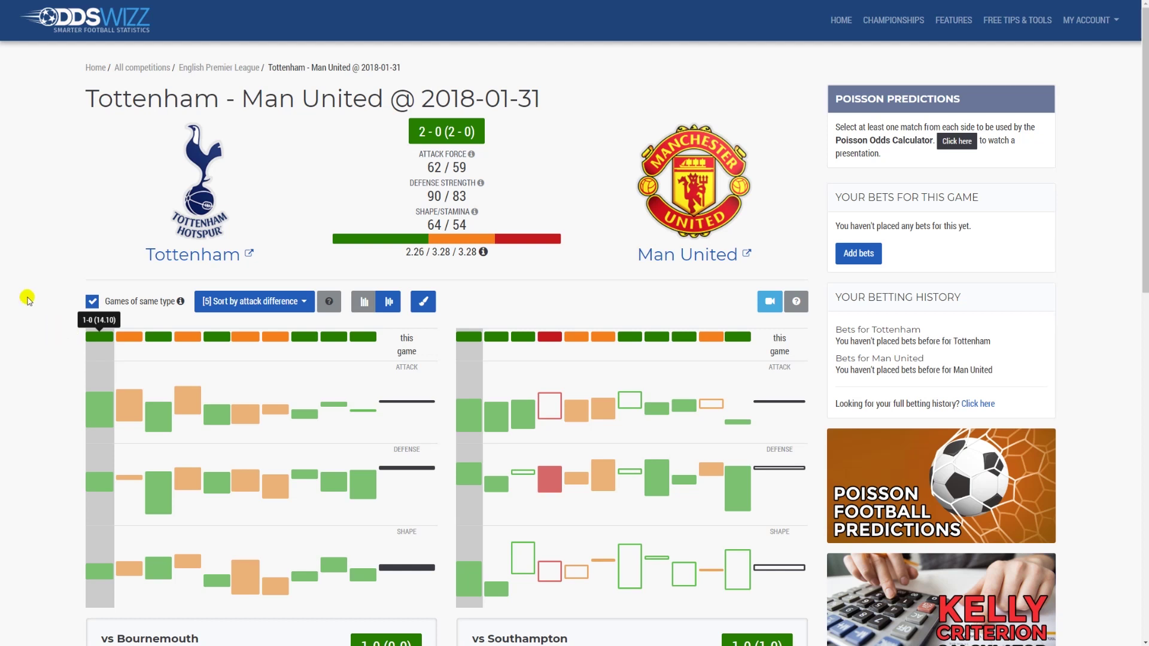
left_click(135, 302)
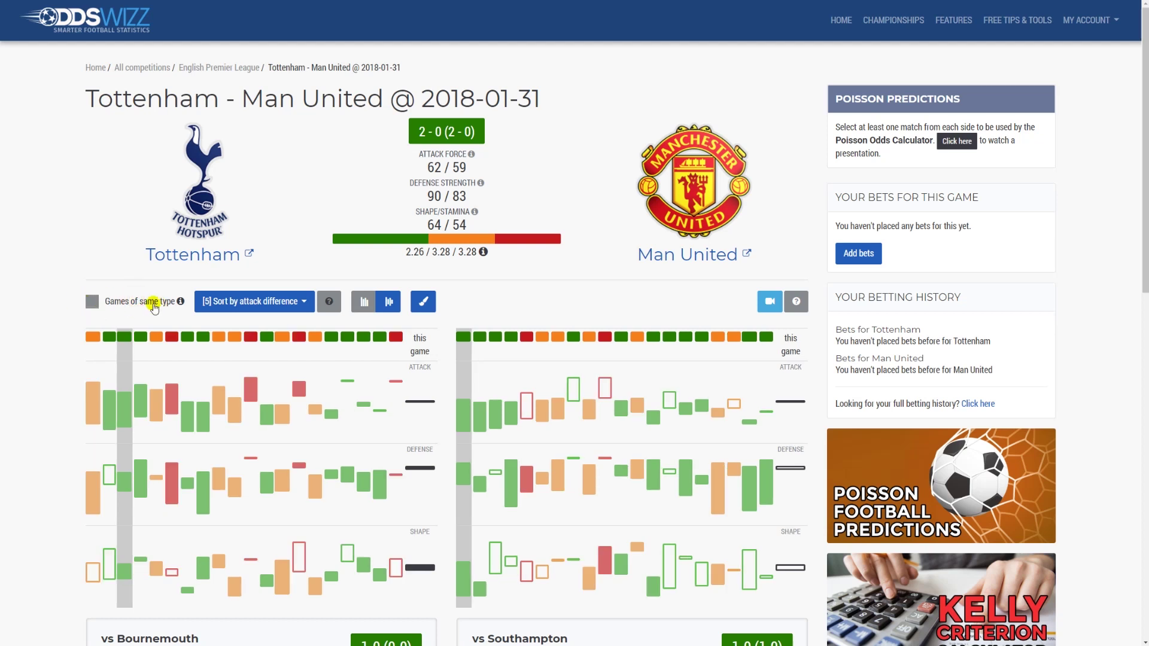
Limit the charts to games of the same type and sort them by attack difference
left_click(129, 301)
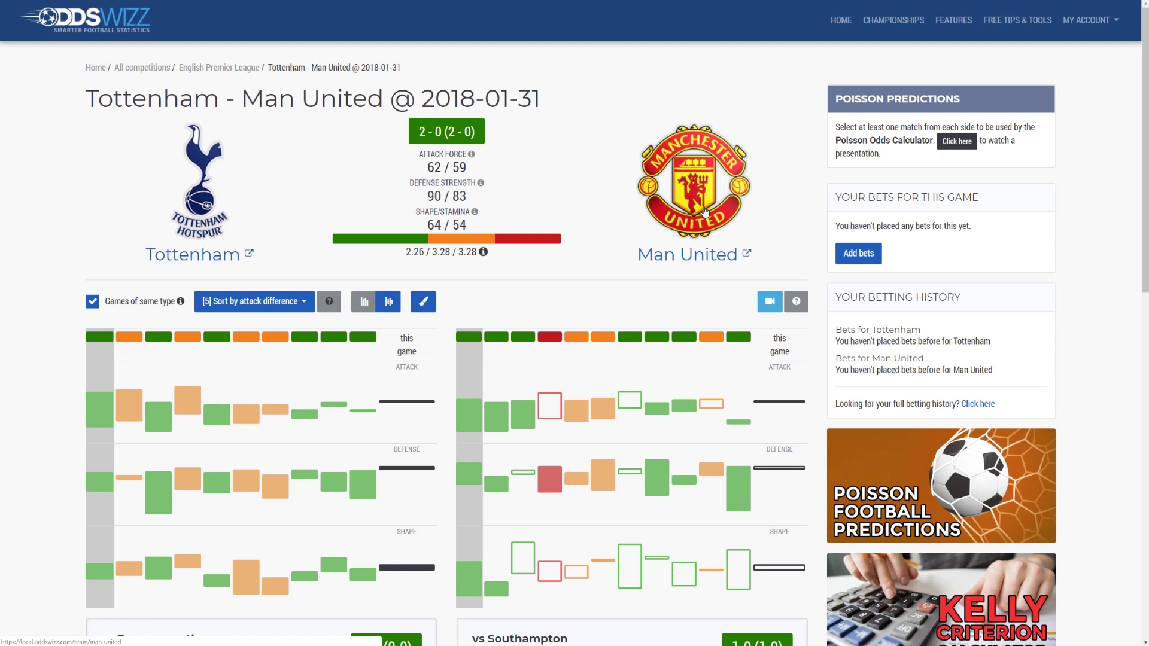
left_click(276, 301)
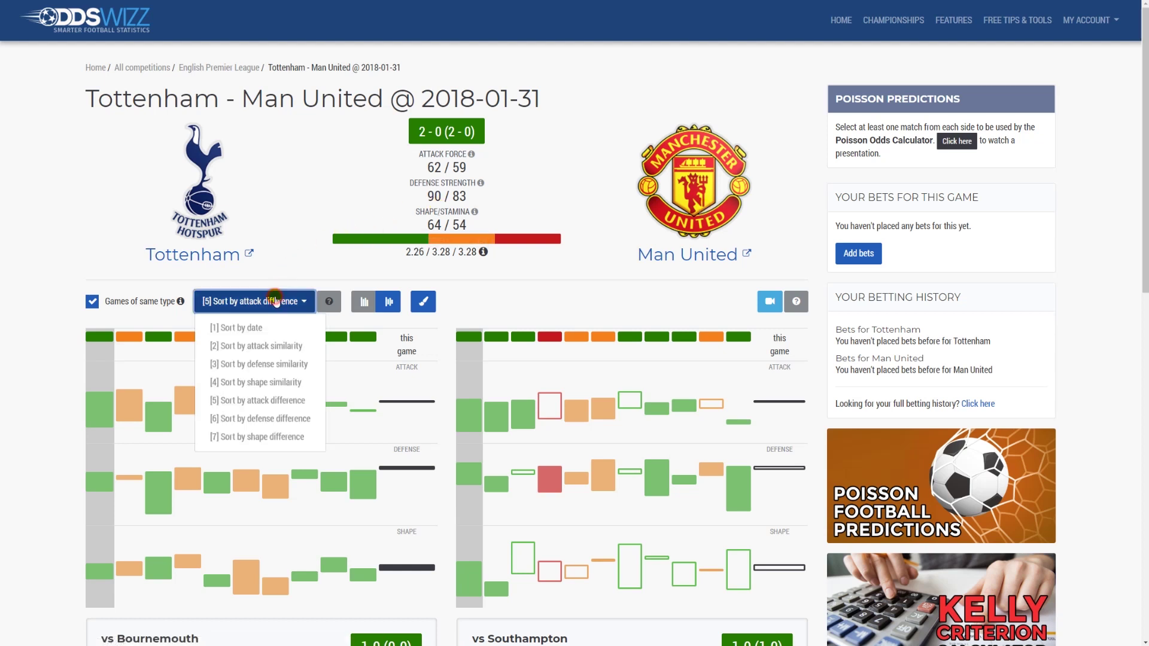
left_click(245, 400)
Compare Tottenham's past games against Bournemouth, Liverpool and Stoke with the current game in the charts
left_click(110, 348)
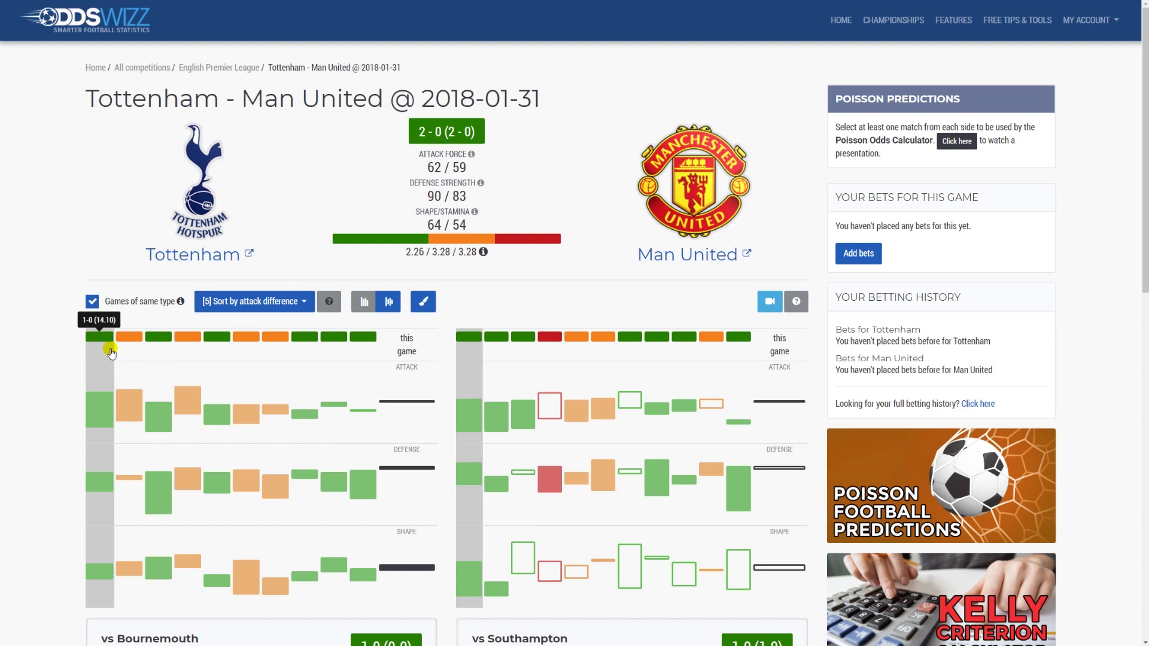
left_click(334, 374)
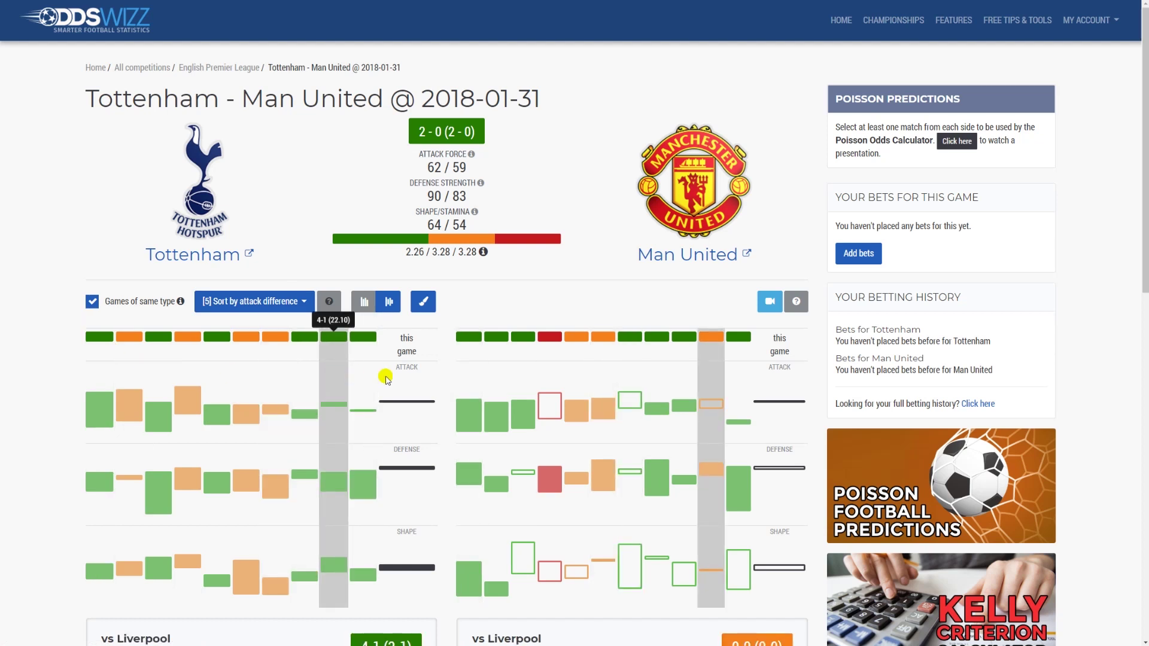
left_click(361, 384)
left_click(407, 398)
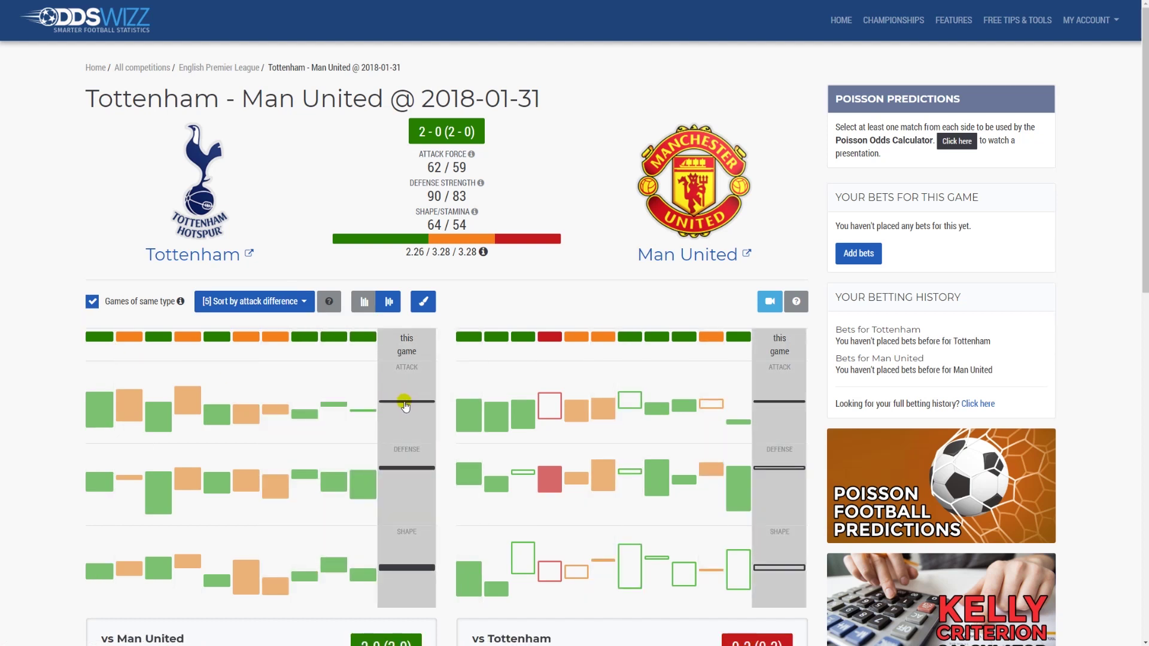
Set the importance of Tottenham's home game against Liverpool to 3
left_click(334, 382)
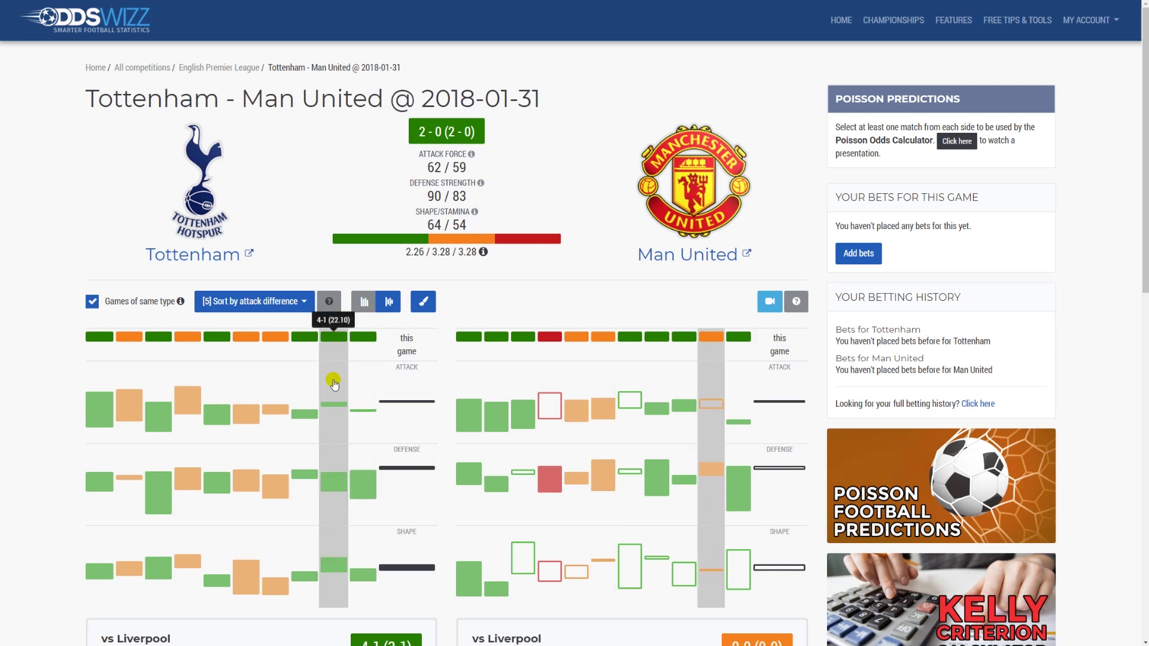
left_click(334, 383)
left_click(496, 115)
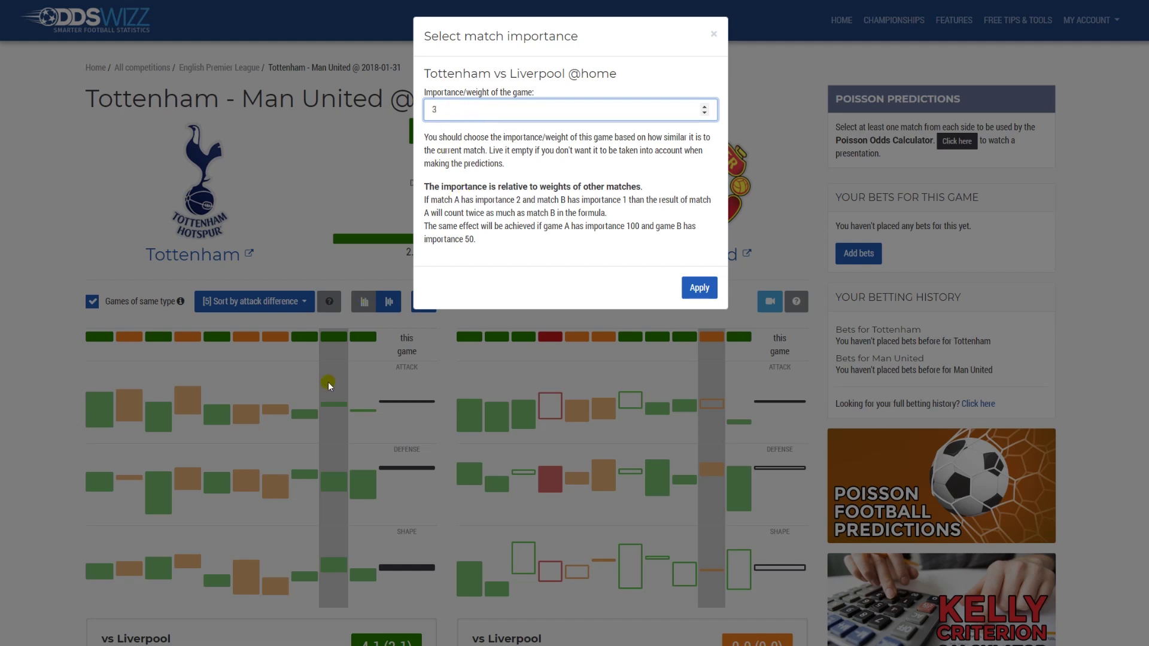
left_click(696, 294)
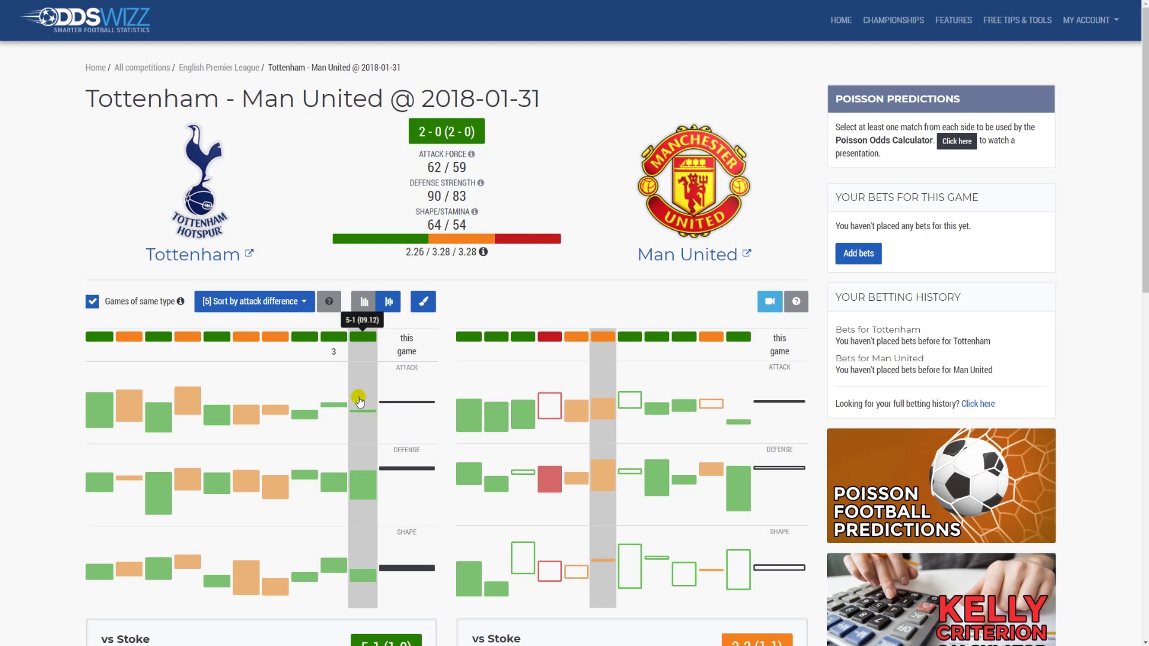
Set the importance of Tottenham's home game against Stoke to 1
left_click(363, 364)
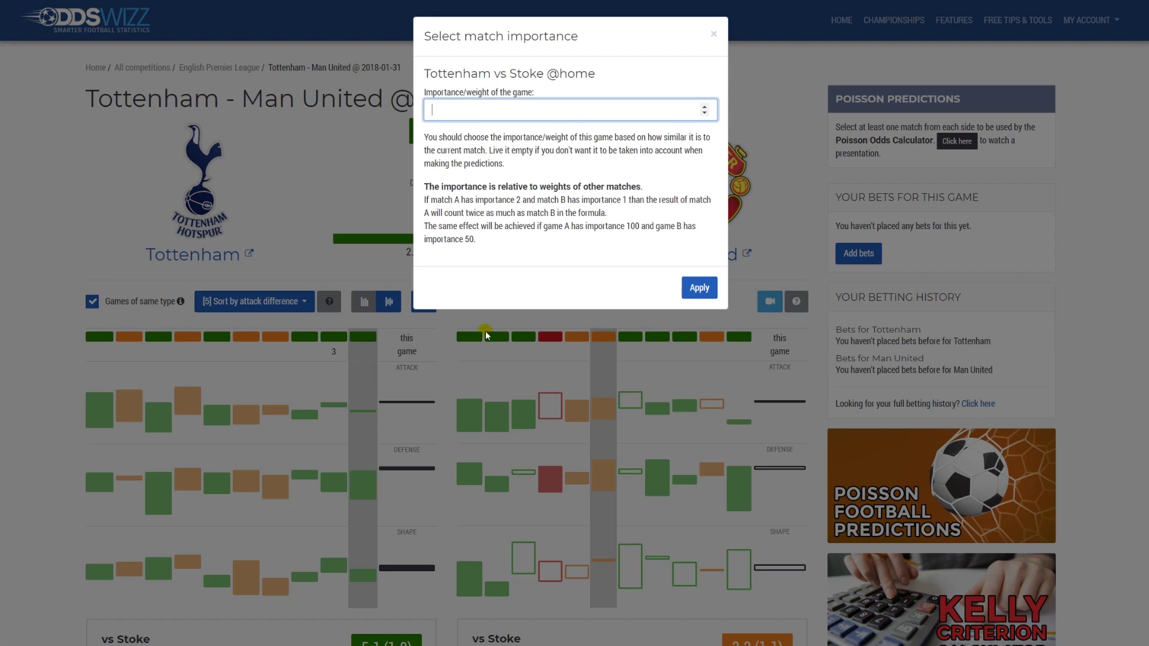
type("1")
key("Return")
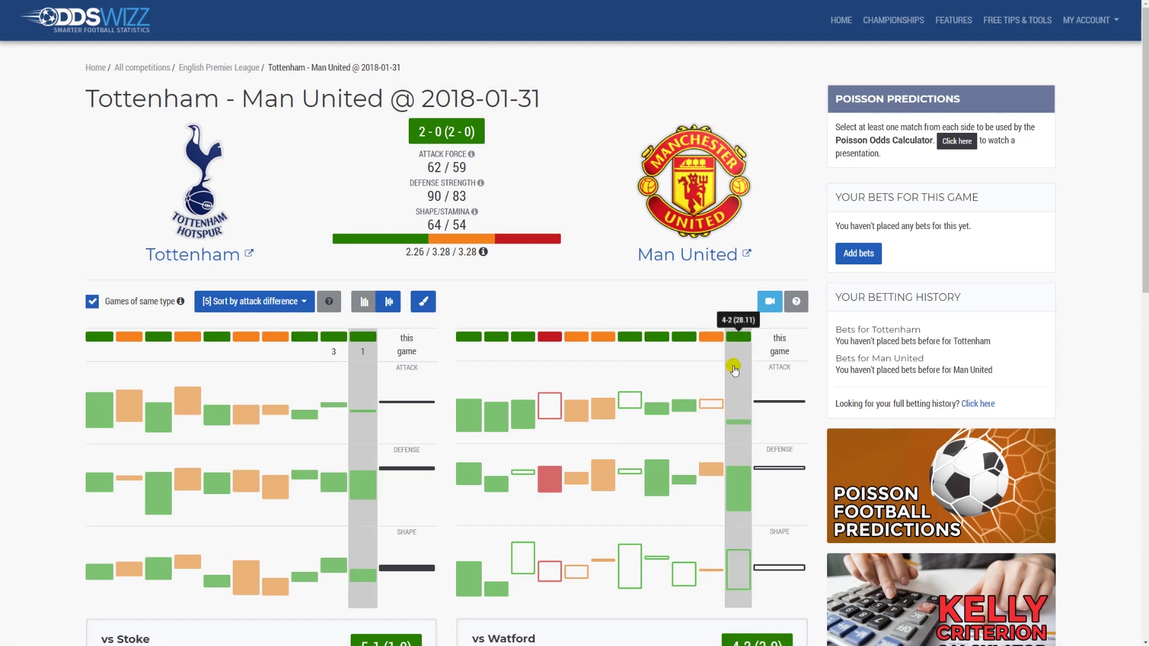
Set the importance of Man United's away game against Everton to 1
left_click(689, 357)
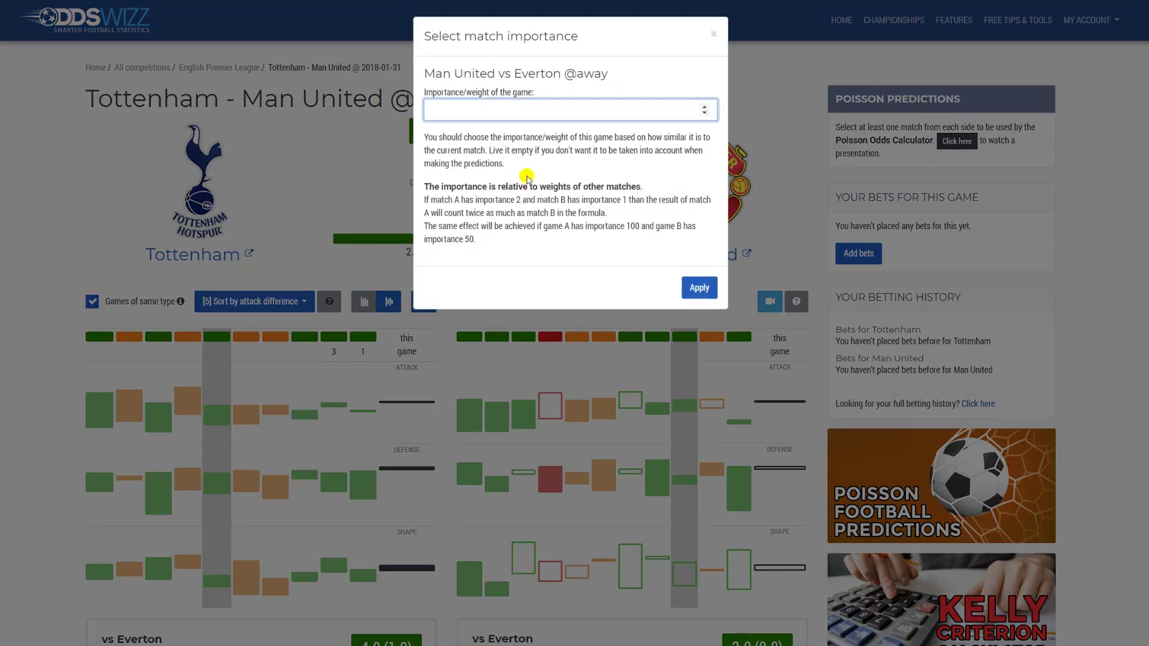
type("1")
left_click(697, 288)
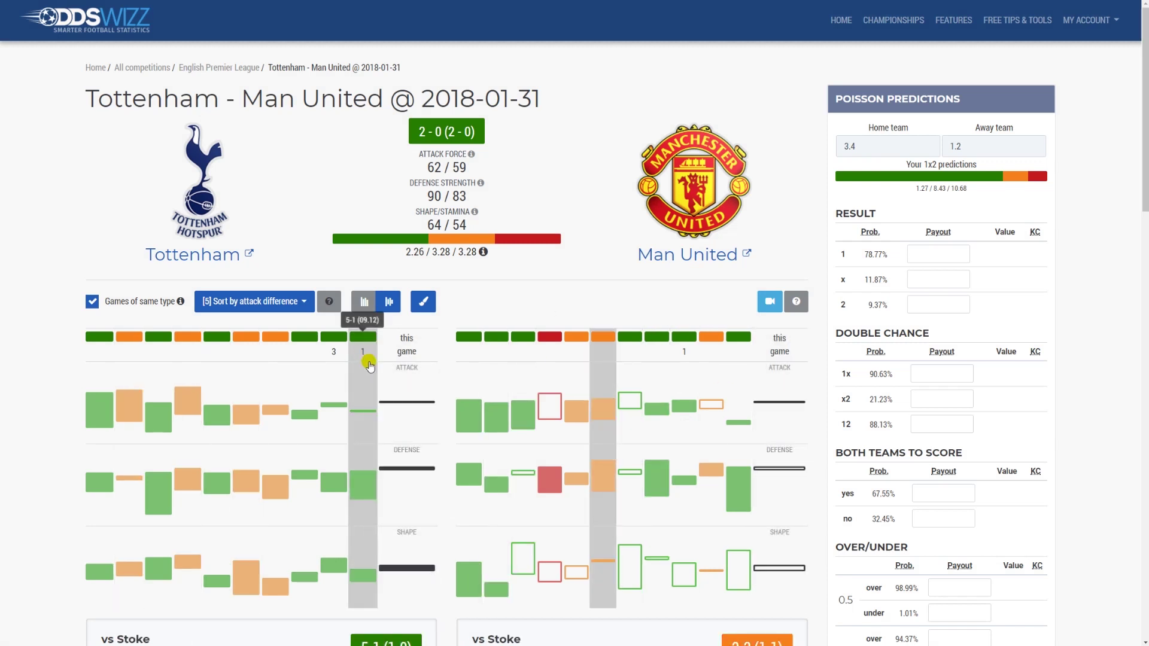
Change the importance of Tottenham's home game against Stoke to 1.5
left_click(363, 389)
type(".5")
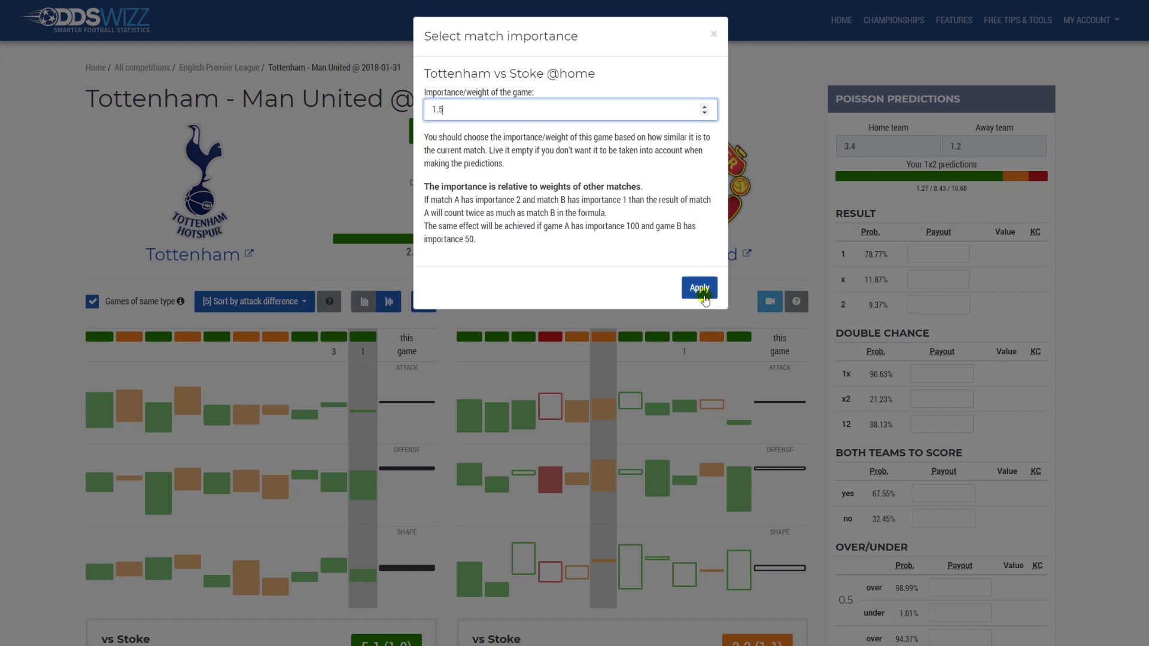
left_click(704, 295)
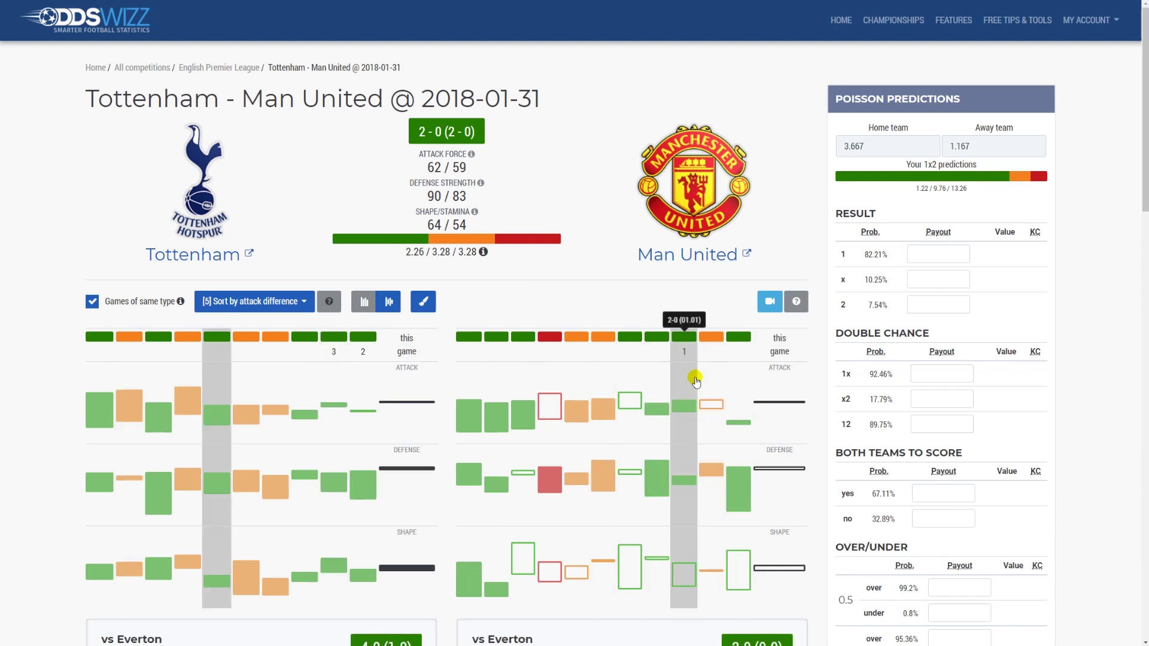
Sort the games by defense difference and give Tottenham's home game against Southampton an importance of 1
left_click(299, 304)
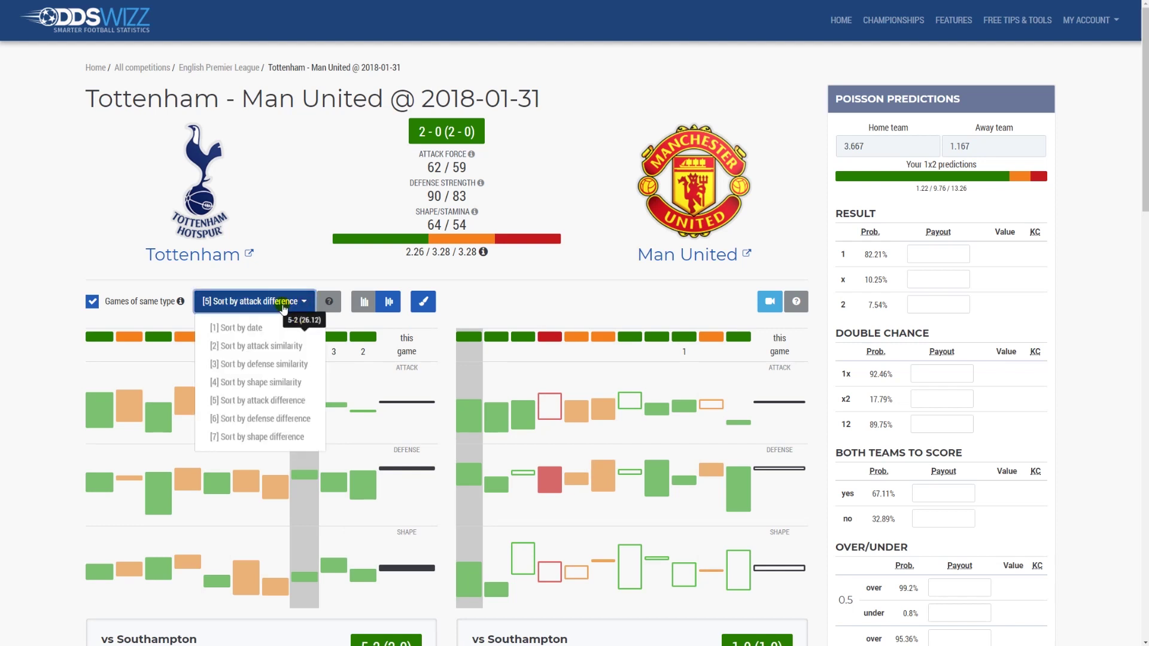
left_click(275, 419)
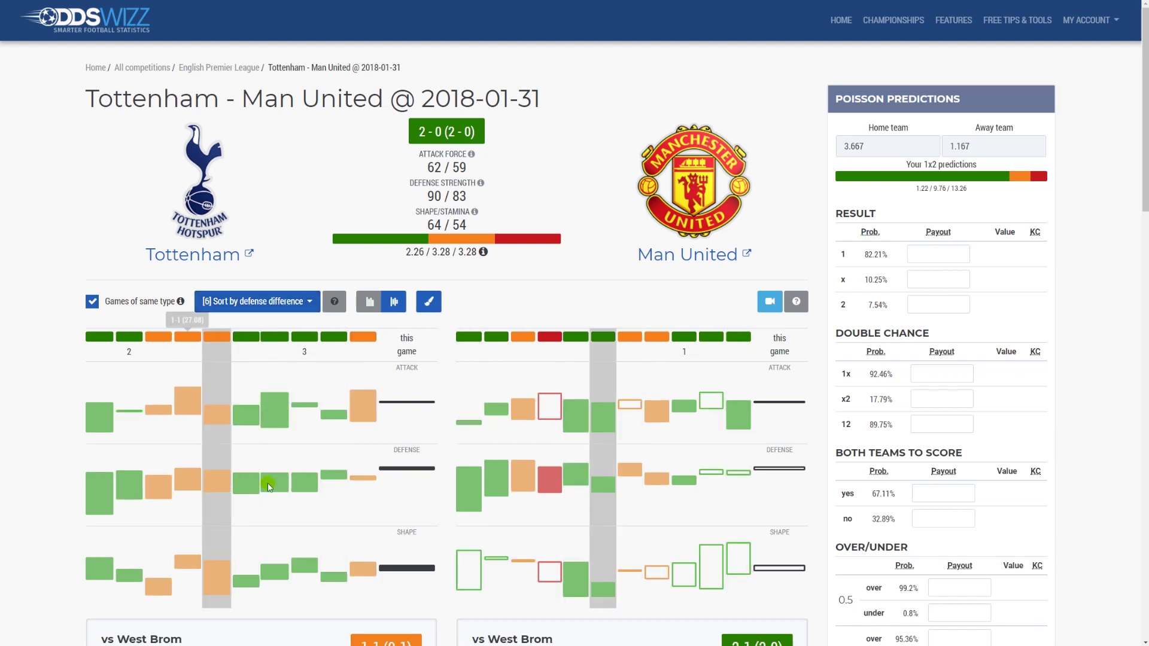
left_click(332, 479)
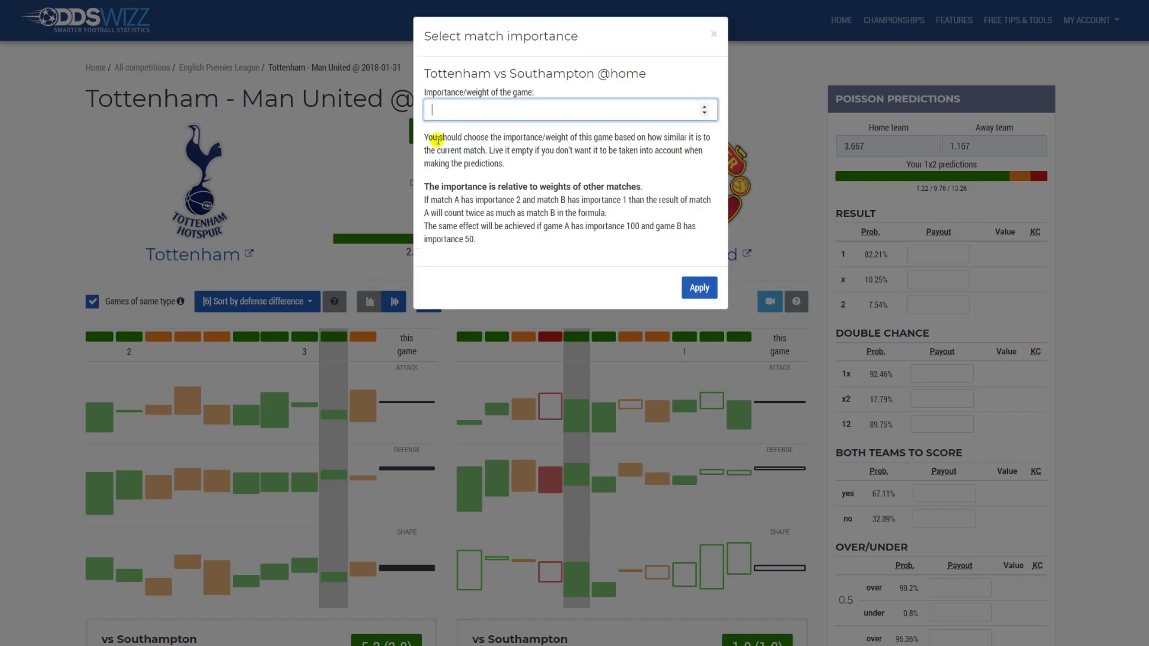
type("1")
left_click(700, 288)
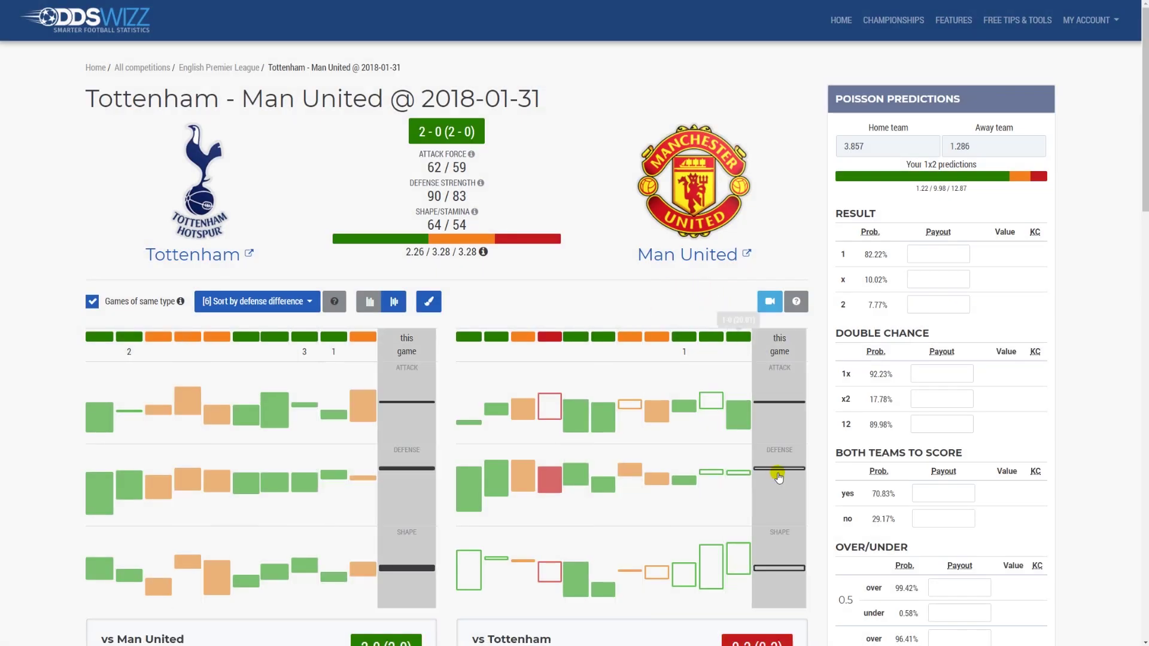
Set the importance of Man United's away game against Burnley and of the game charted just before it to 2 each
left_click(740, 464)
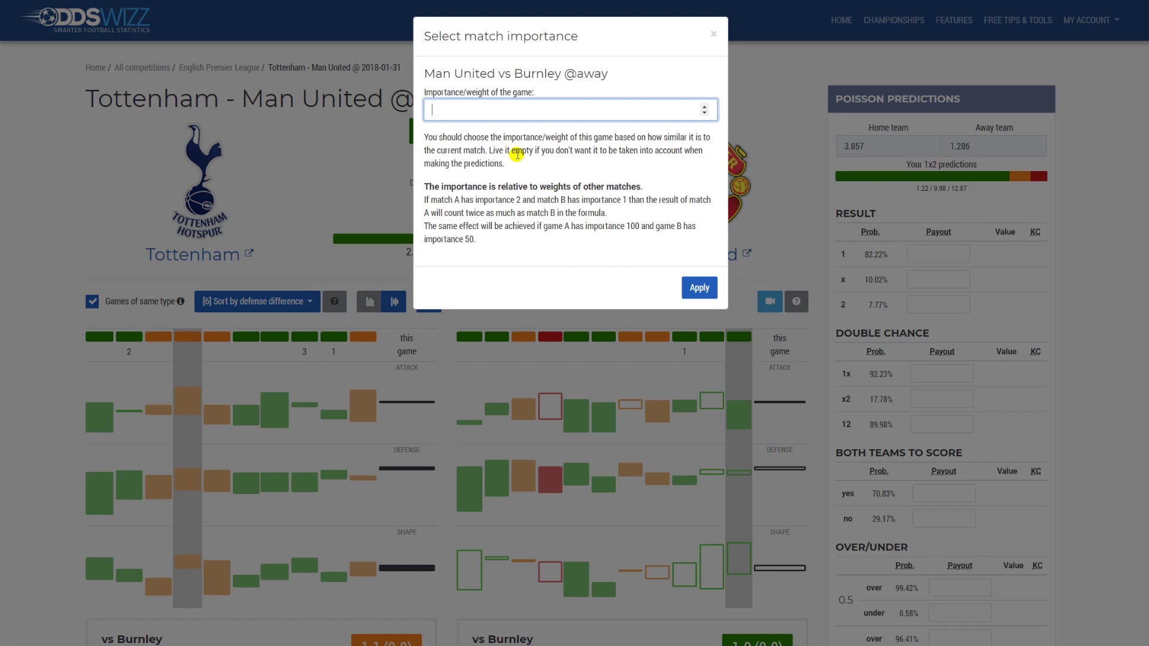
type("1")
left_click(699, 288)
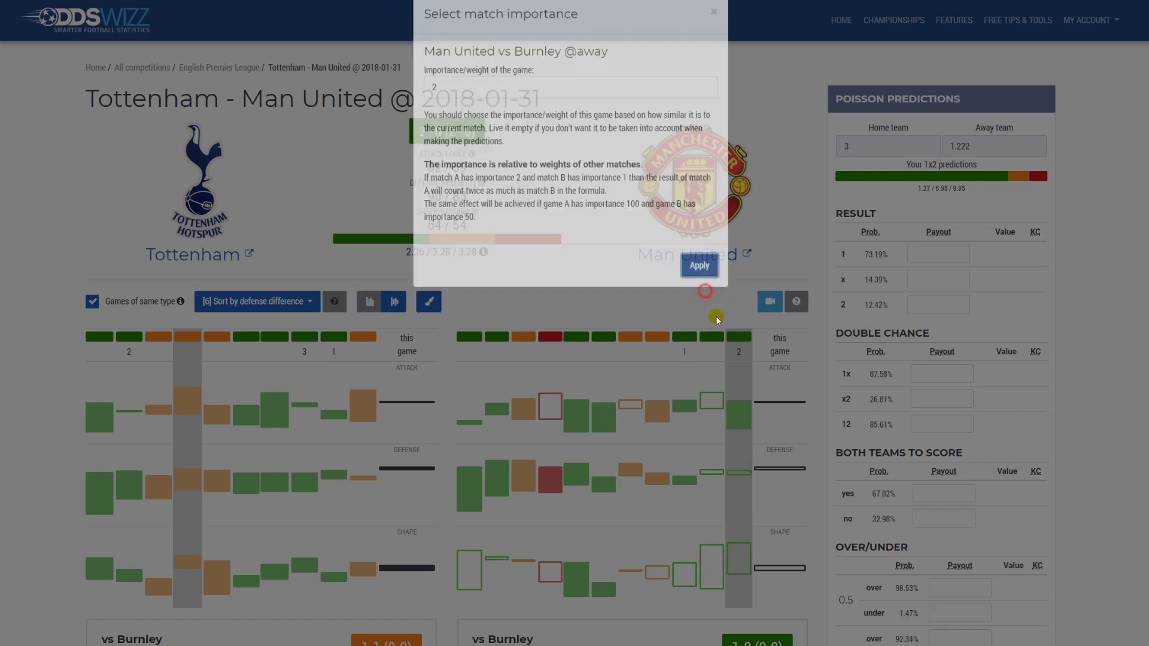
left_click(711, 461)
type("2")
left_click(701, 291)
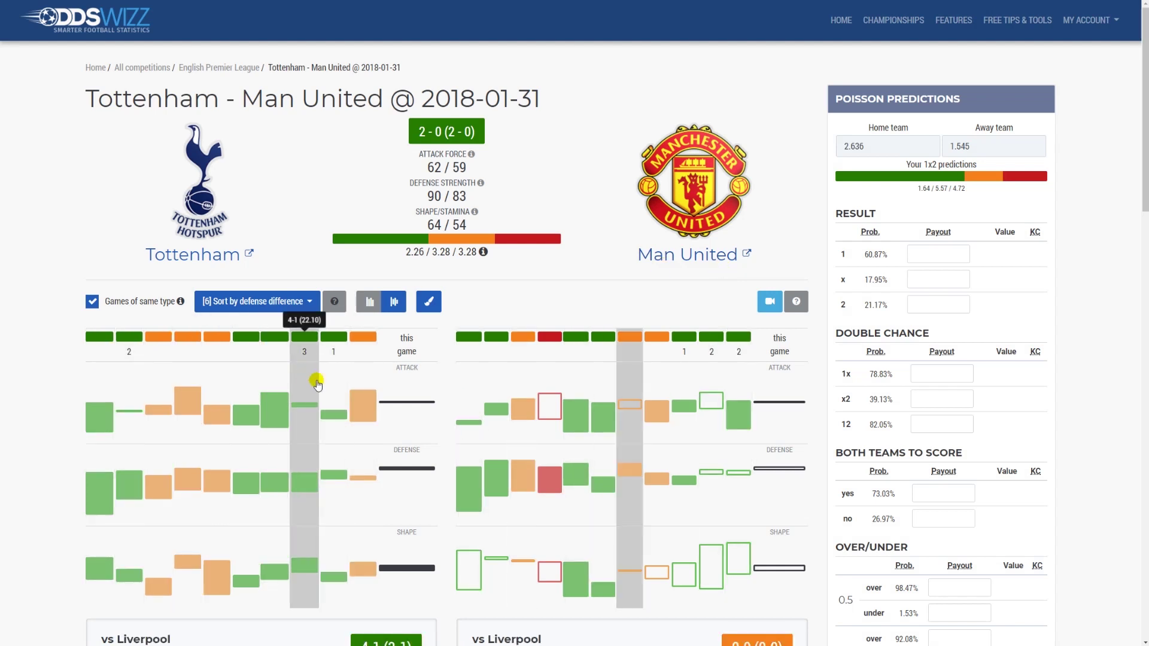
Sort the past games of both teams by shape difference
left_click(292, 302)
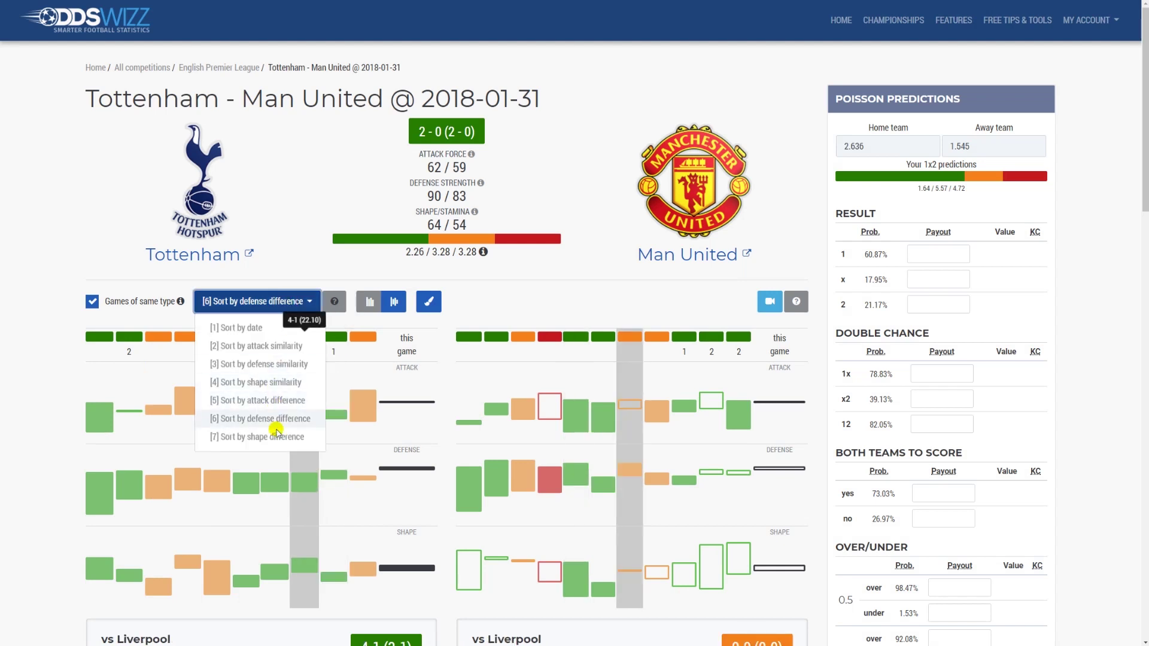
left_click(277, 441)
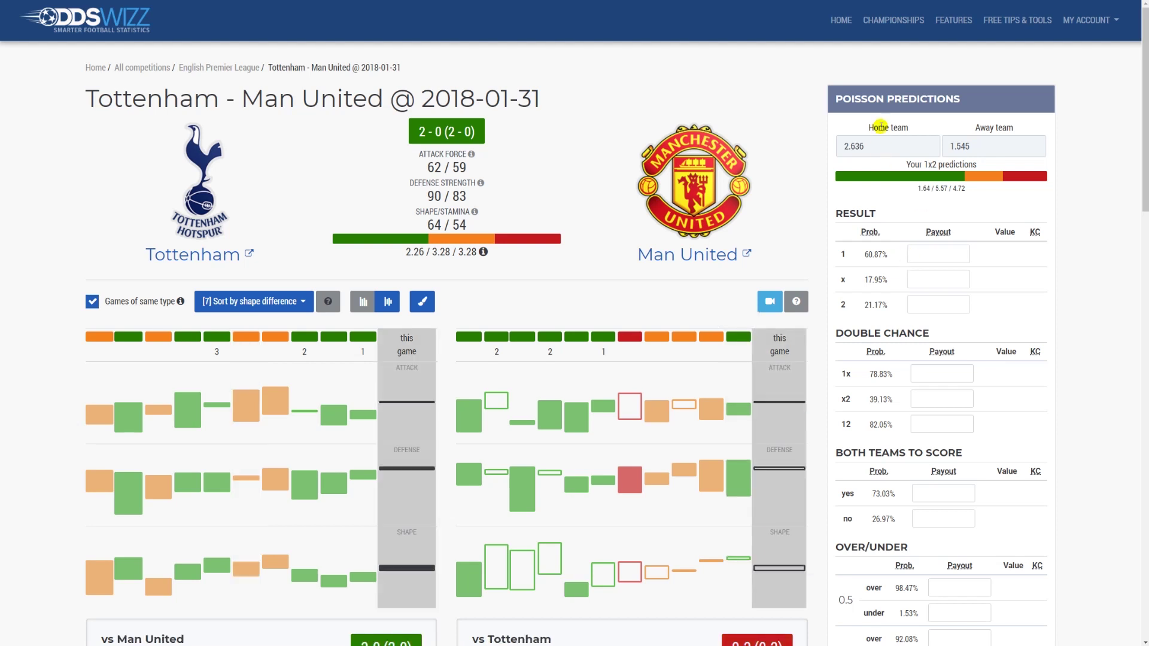
Review the home-team and away-team values and the 1x2 predictions of the Poisson calculation
left_click(983, 82)
left_click(873, 144)
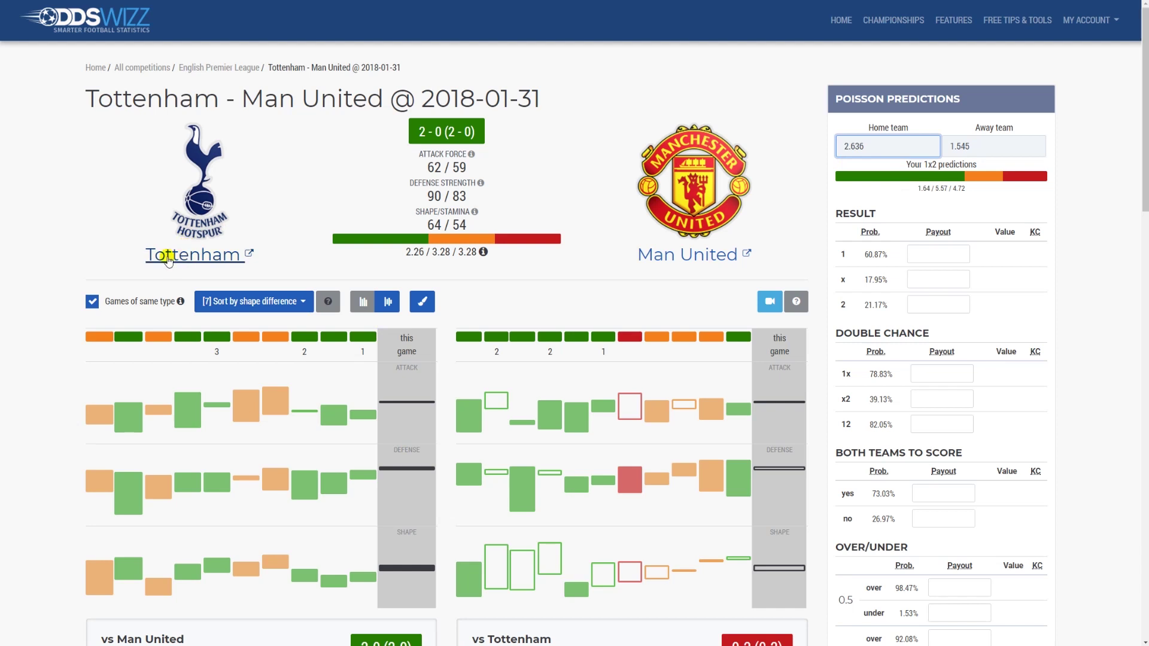
left_click(1007, 144)
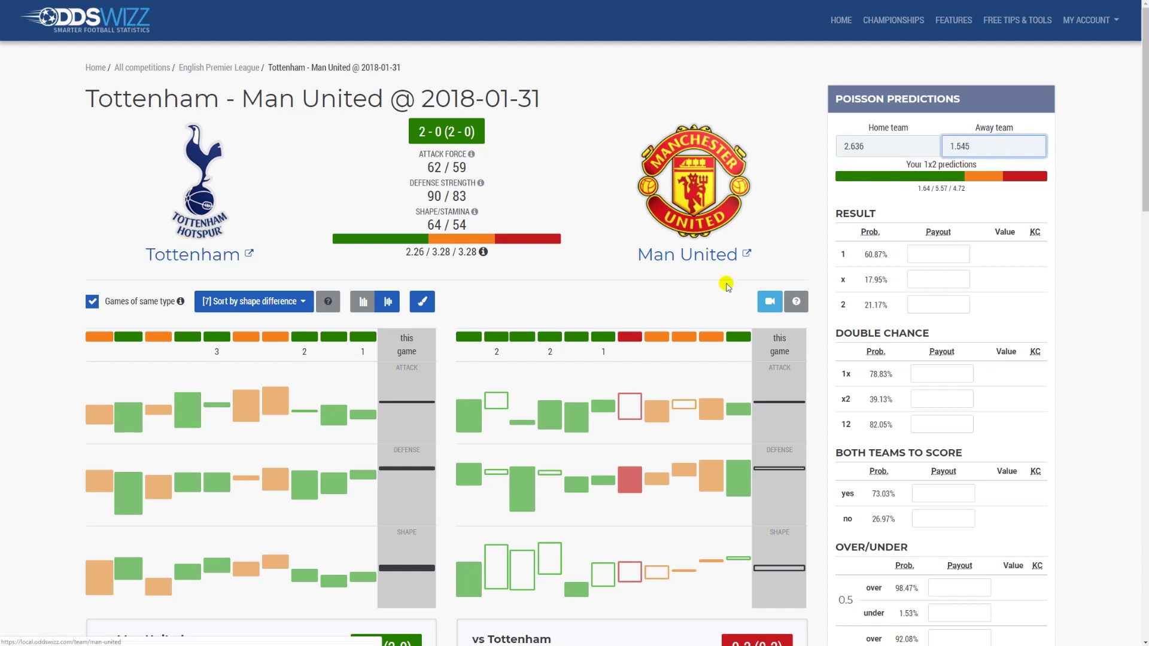
left_click(896, 143)
left_click(973, 148)
left_click(901, 148)
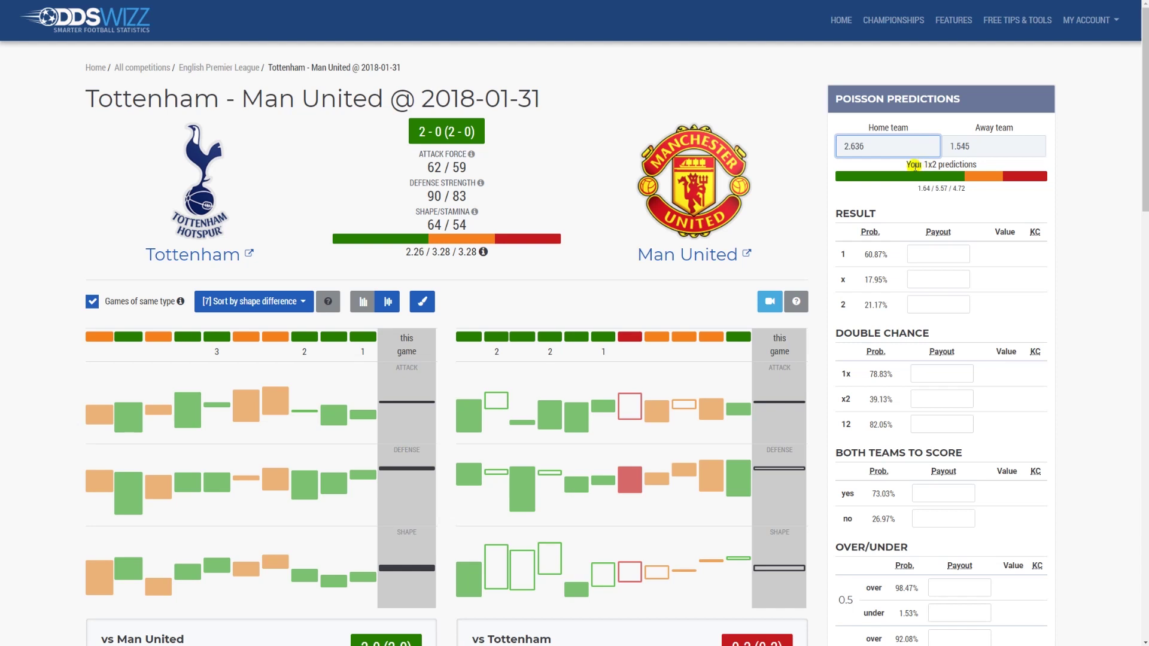
left_click(907, 168)
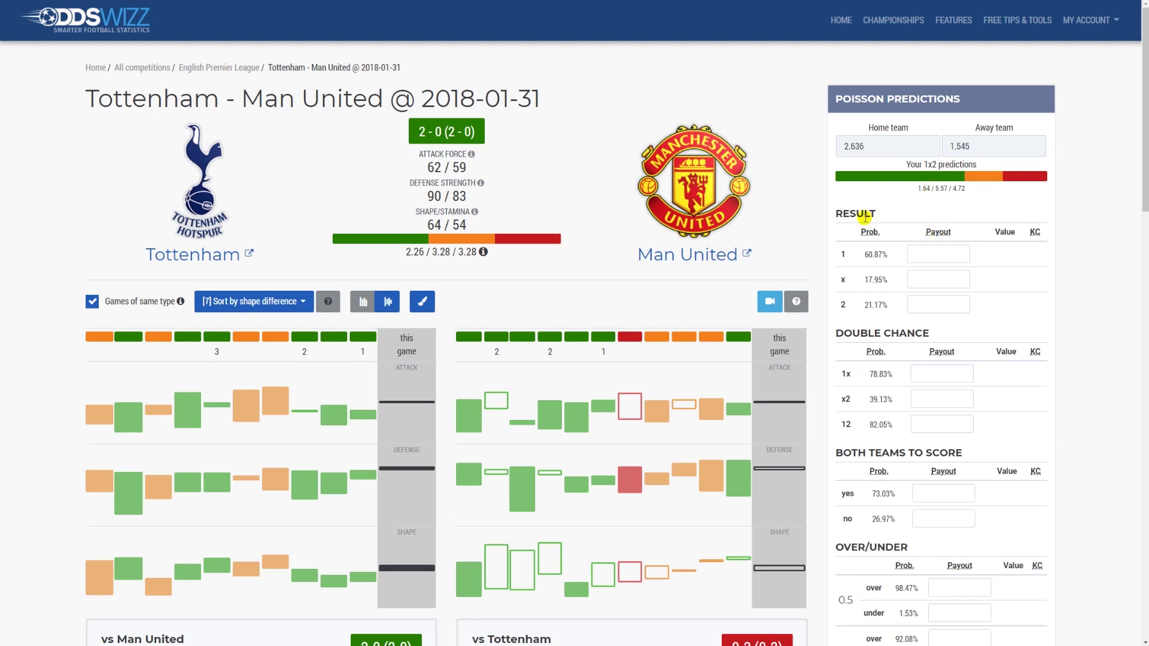
Examine the over/under probabilities and the home-win probability in the Poisson predictions
scroll(874, 270, "down", 5)
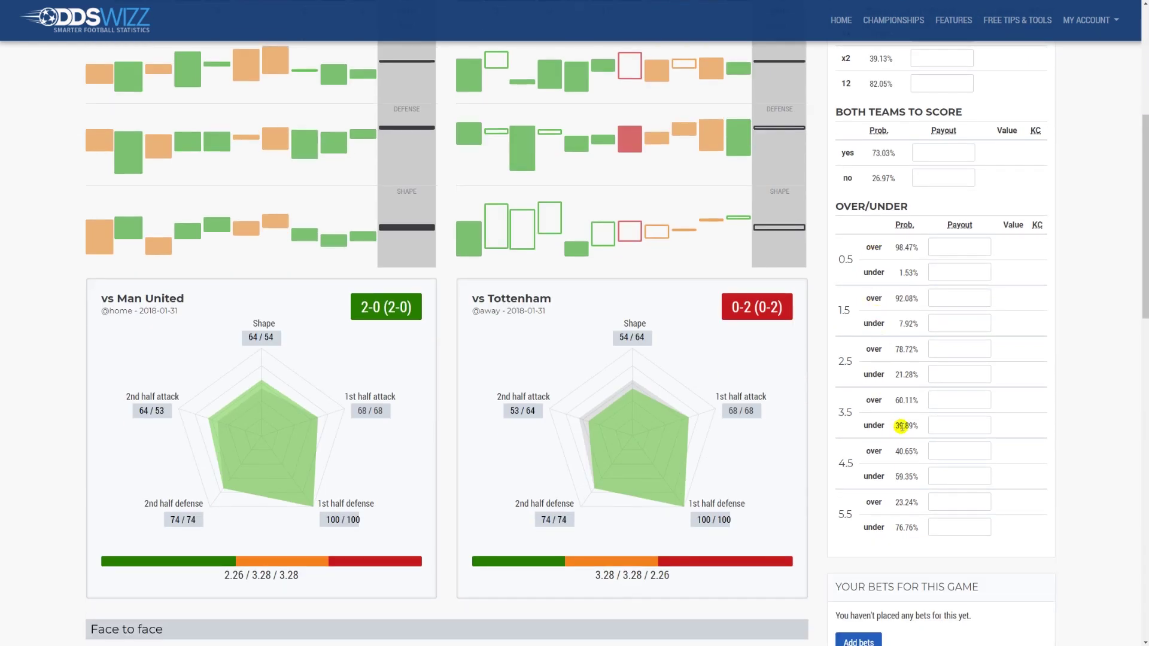
scroll(902, 419, "up", 5)
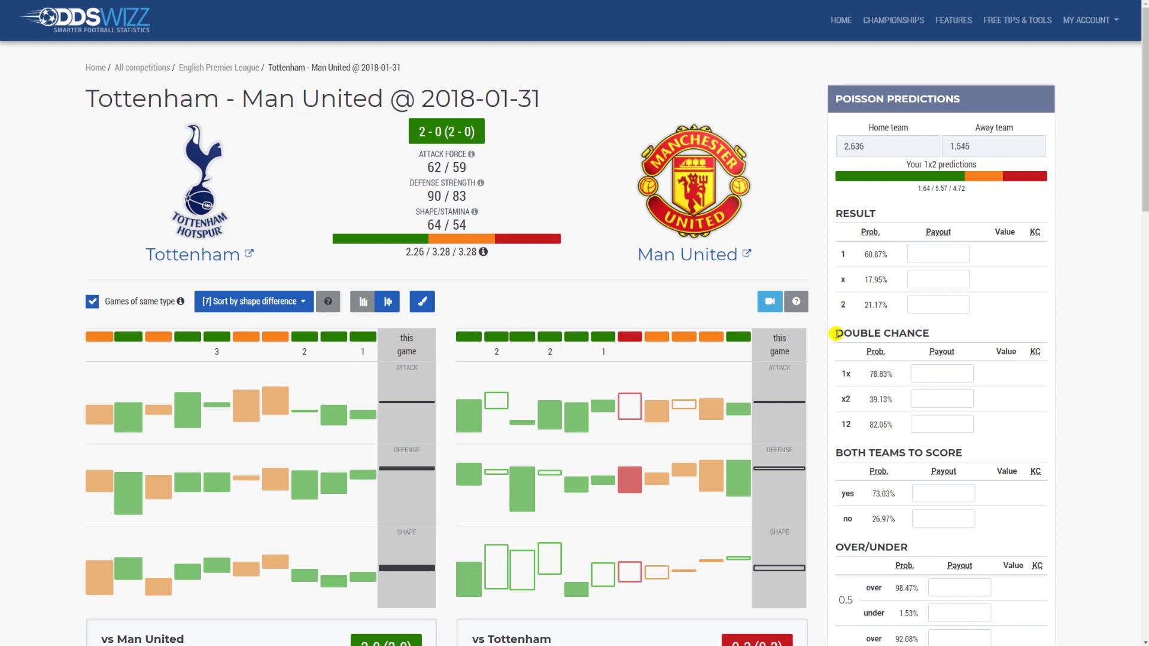
left_click_drag(865, 254, 887, 256)
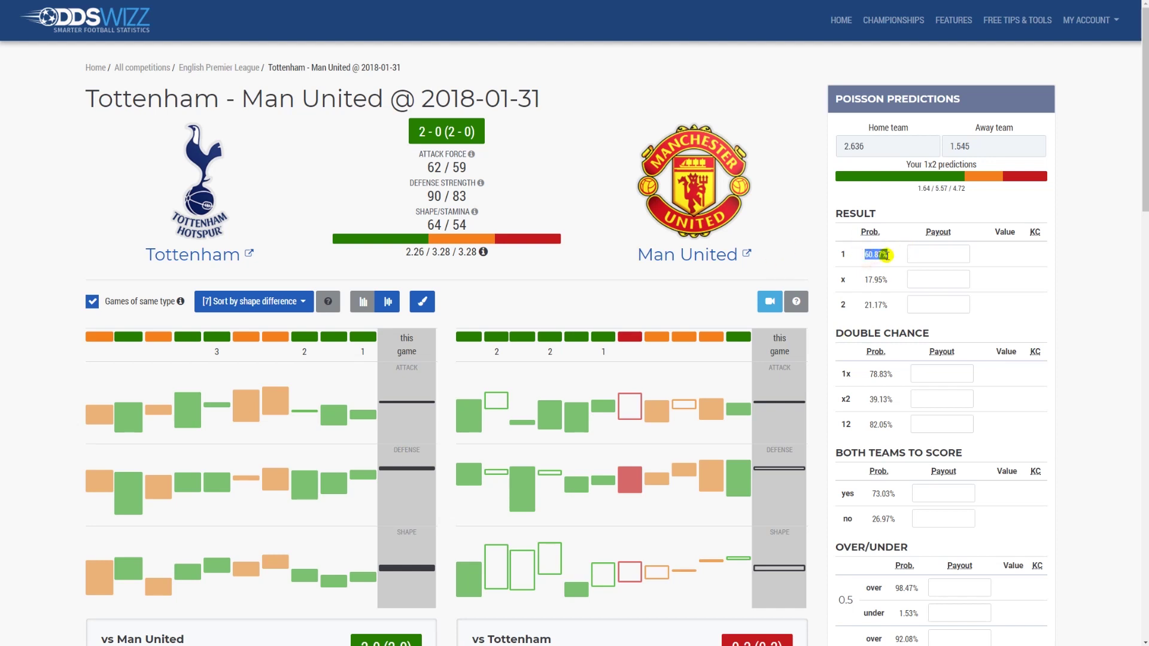
Check the bookmaker odds under the match ratings and enter 2.26 as the payout for result 1
left_click(931, 253)
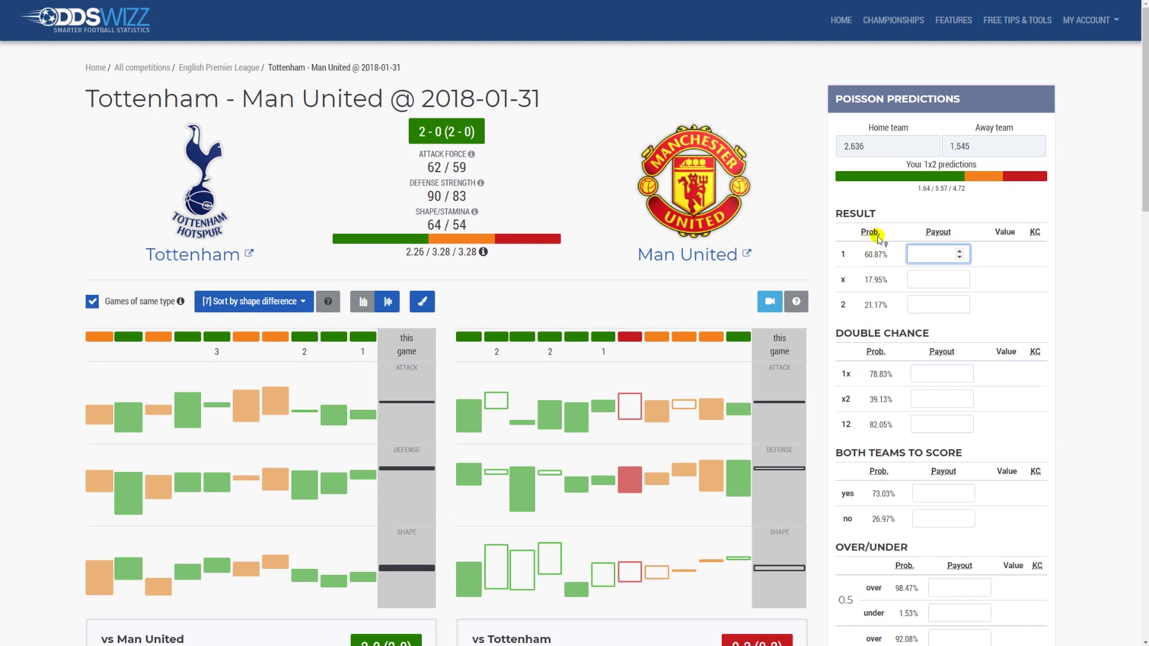
left_click_drag(404, 252, 450, 253)
left_click(426, 263)
left_click(926, 252)
type("2.26")
Enter payouts of 3.28 for result x and 3.28 for result 2, and check the value of result 1
left_click(931, 285)
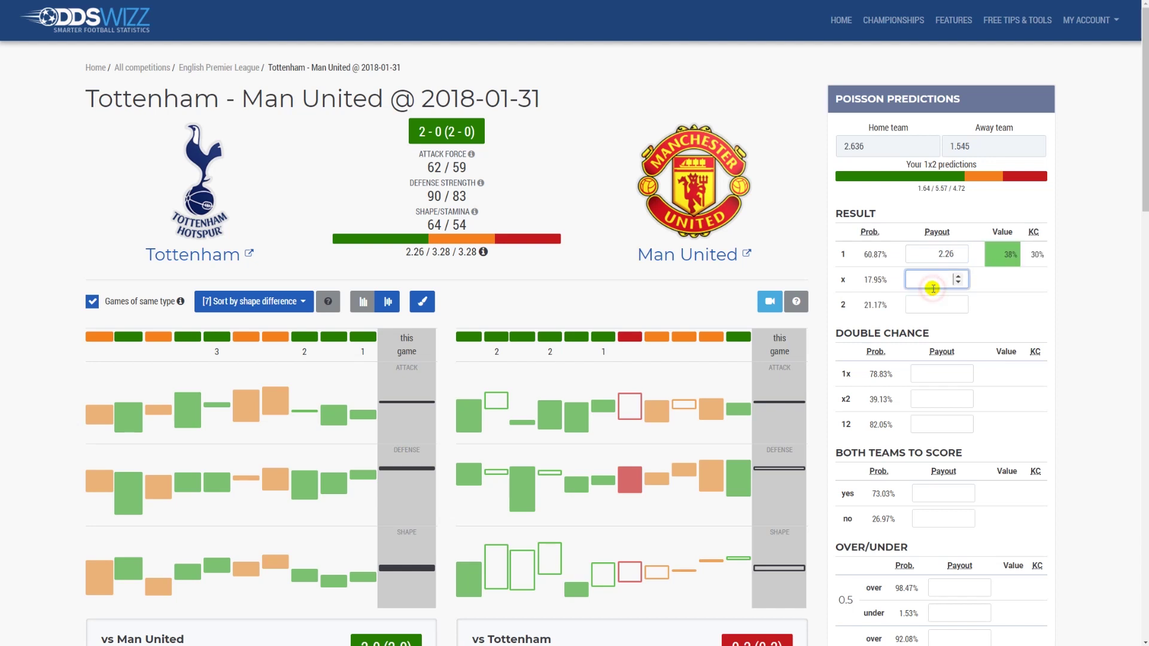
type("3.28")
left_click(940, 305)
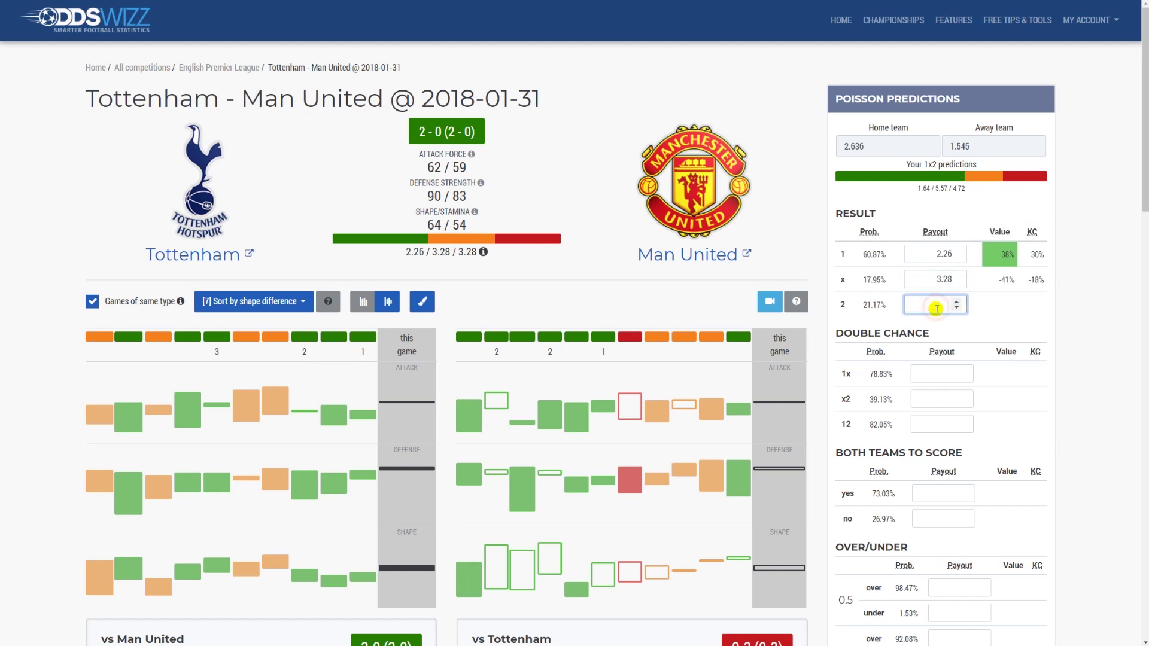
type("3.28")
left_click(939, 282)
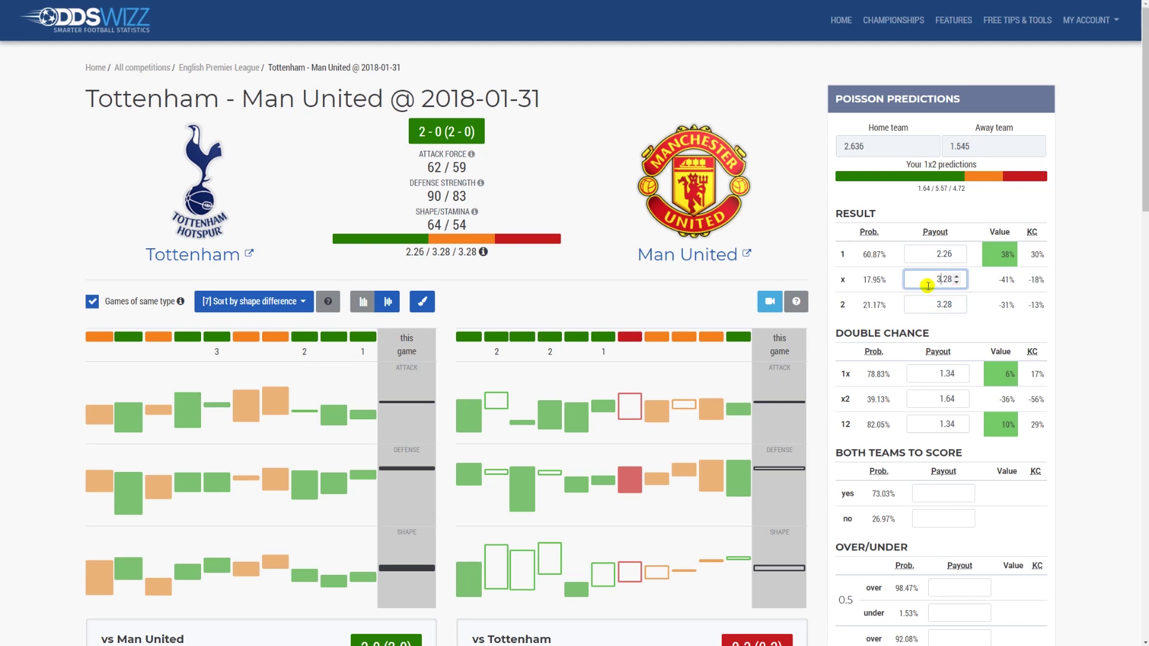
triple_click(1002, 254)
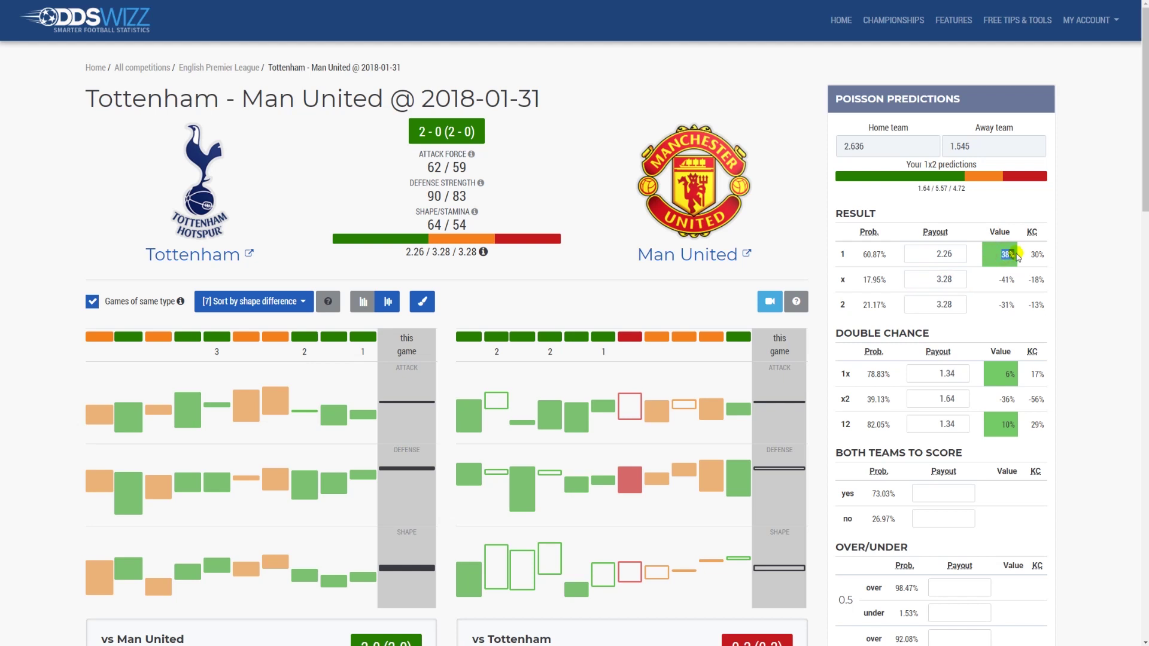
Examine the value and the KC stake percentage of result 1 in the Poisson predictions
left_click(1003, 327)
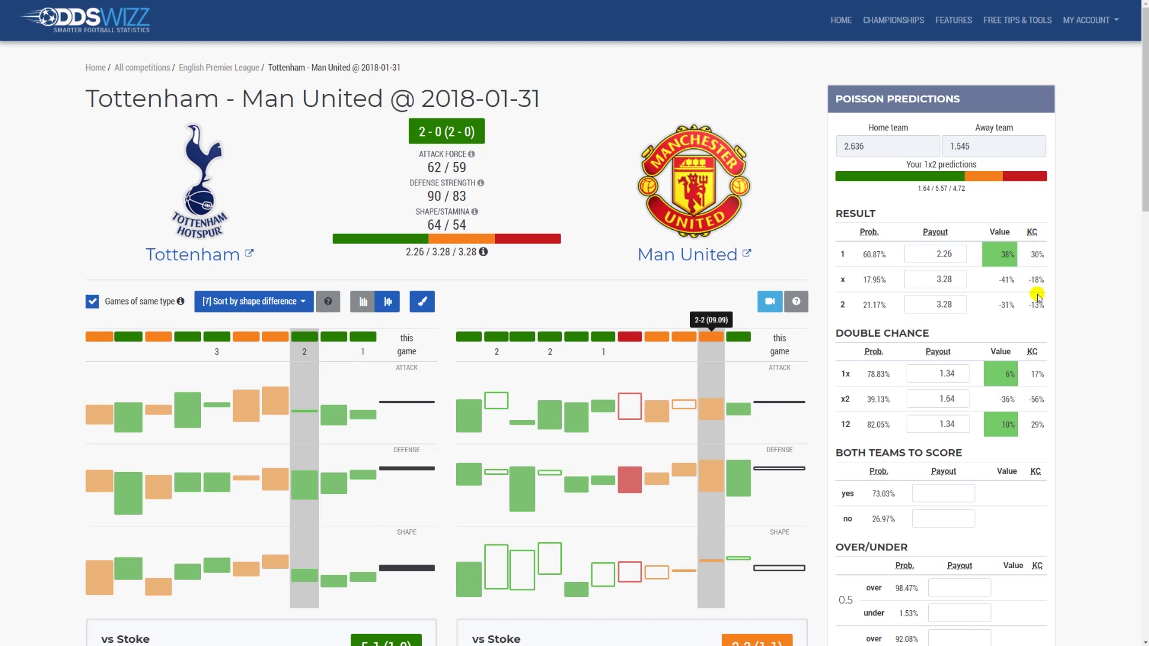
mouse_move(1032, 233)
double_click(1040, 254)
left_click(1036, 256)
double_click(1036, 255)
left_click(1032, 253)
double_click(1040, 254)
left_click(1046, 258)
Review the double chance and both-teams-to-score sections, including the empty yes and no payout fields
scroll(988, 299, "down", 1)
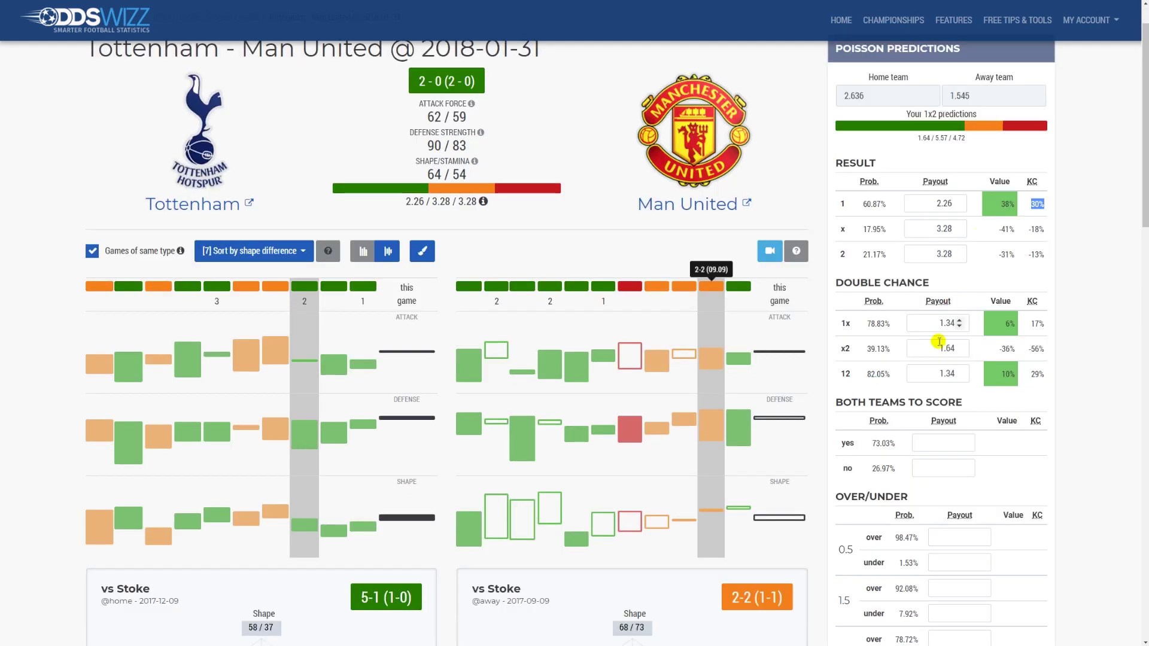
left_click_drag(833, 282, 935, 282)
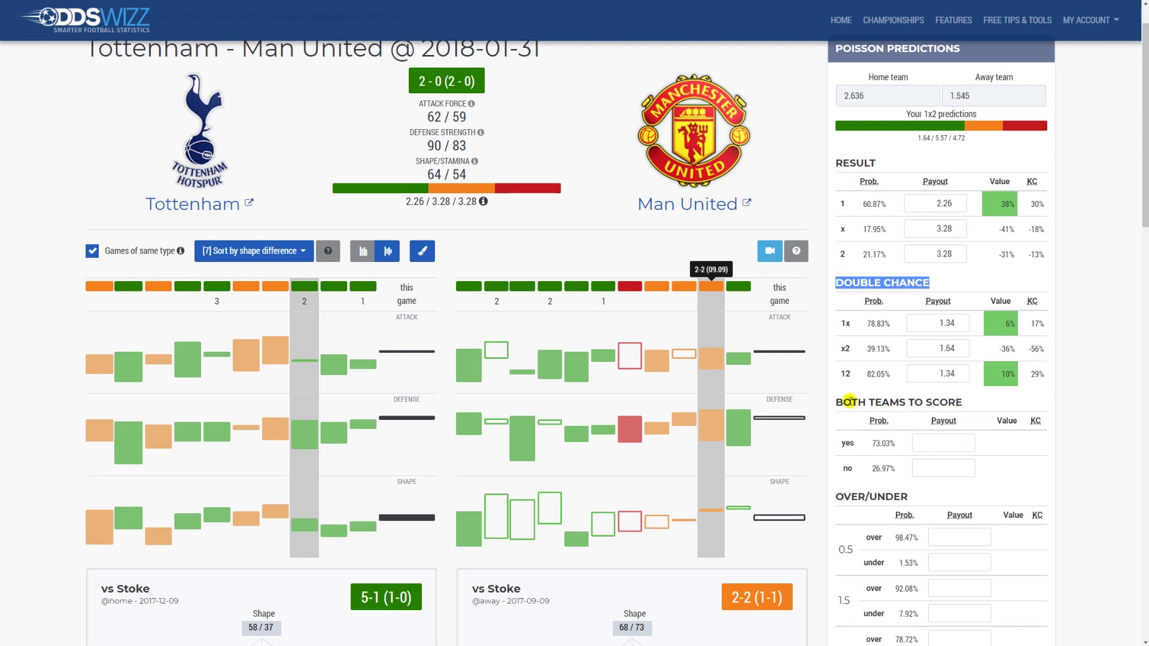
left_click_drag(851, 402, 956, 402)
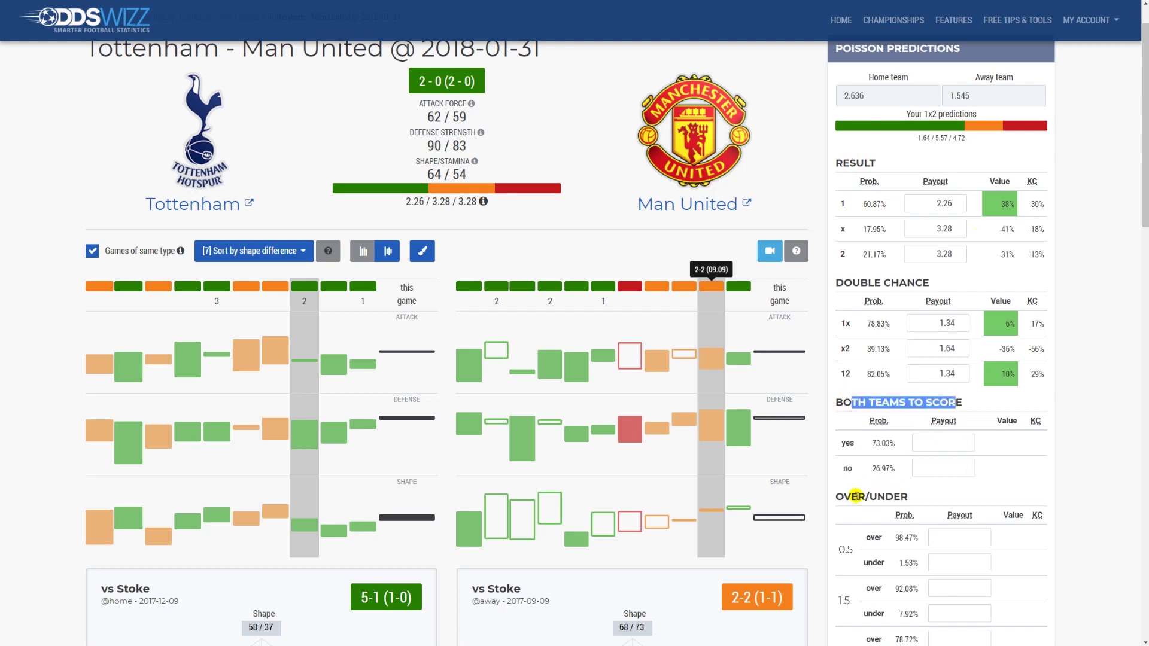
scroll(898, 461, "down", 2)
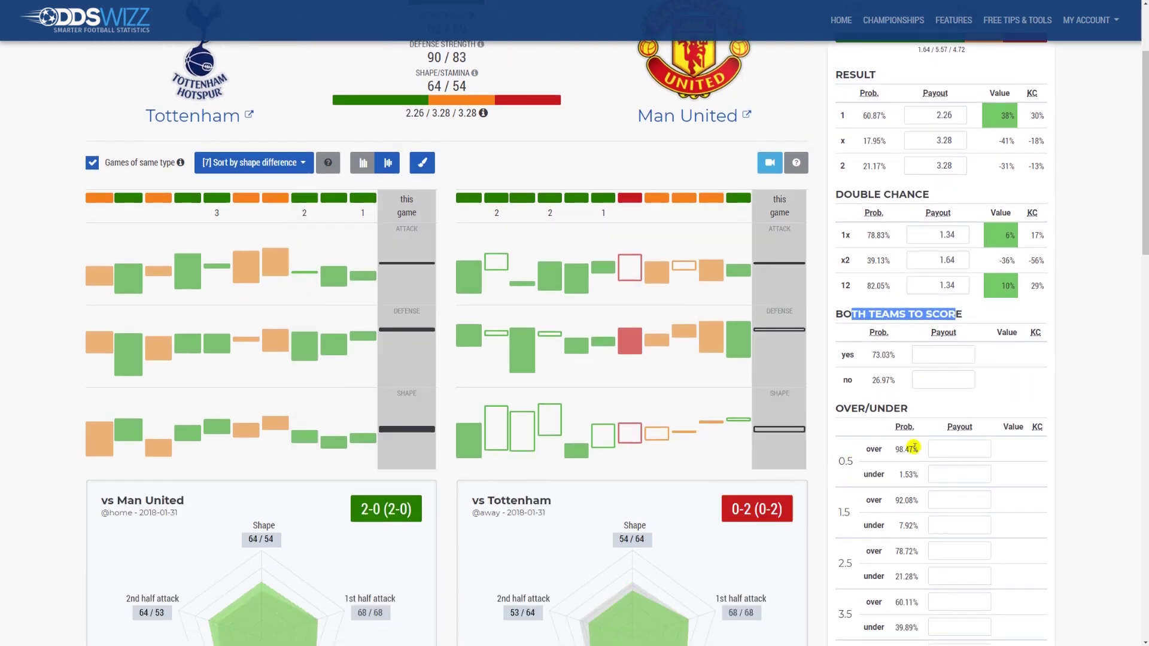
left_click(934, 354)
left_click(937, 378)
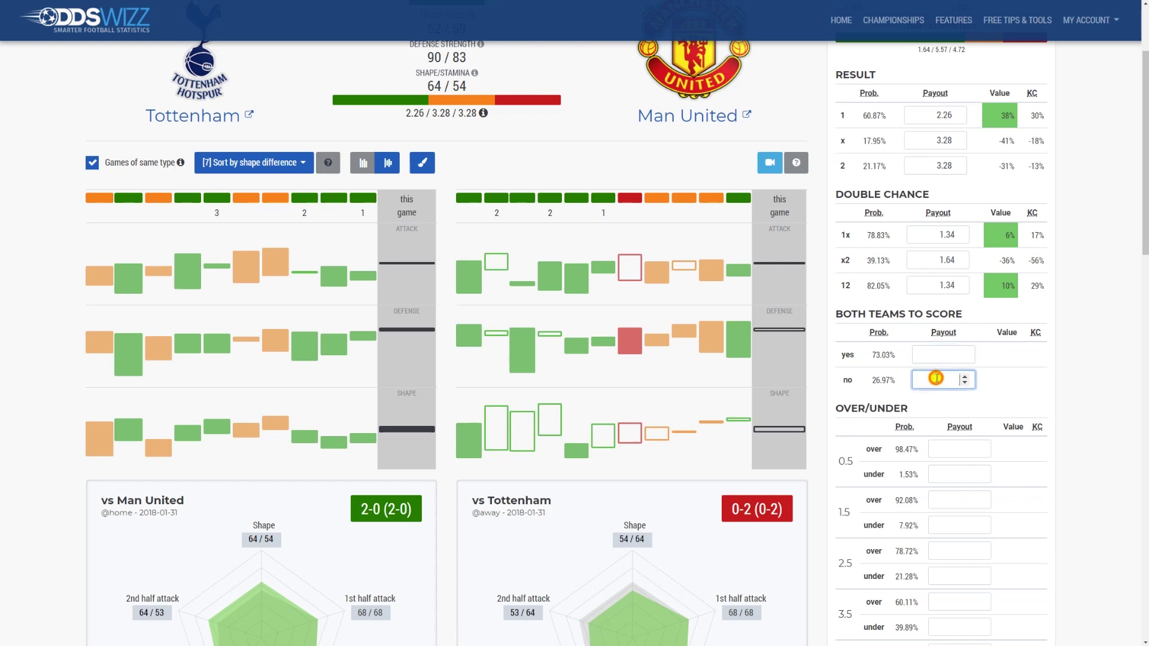
left_click(938, 352)
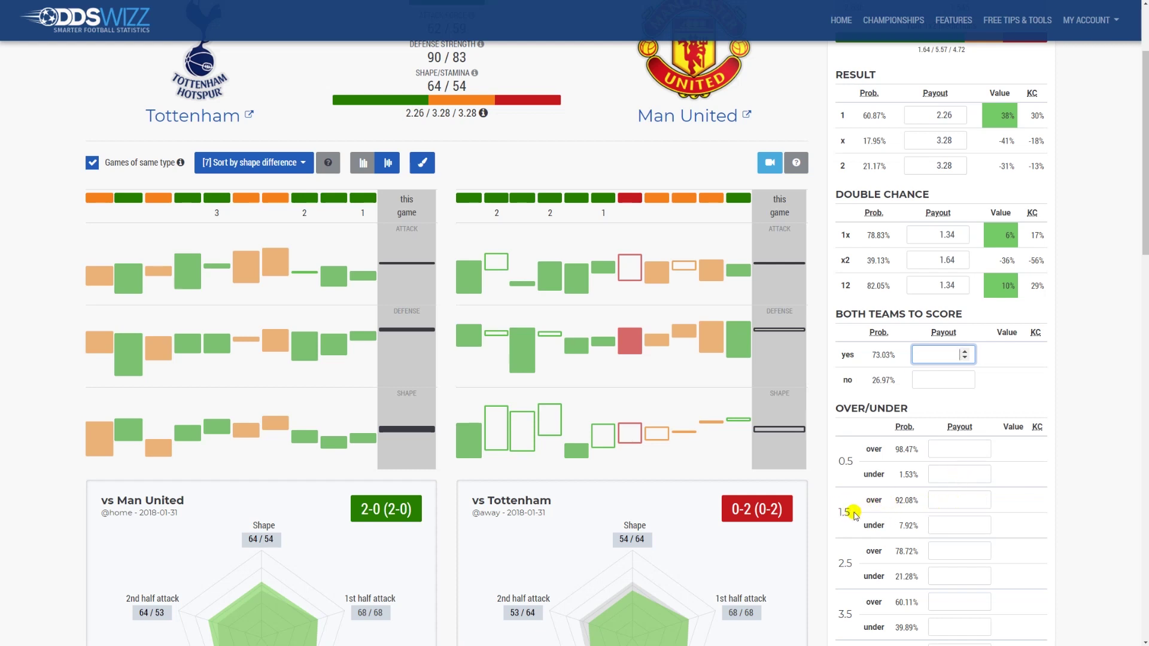
Enter 1.3 as the payout for over 1.5 goals and check its value and KC
left_click(973, 508)
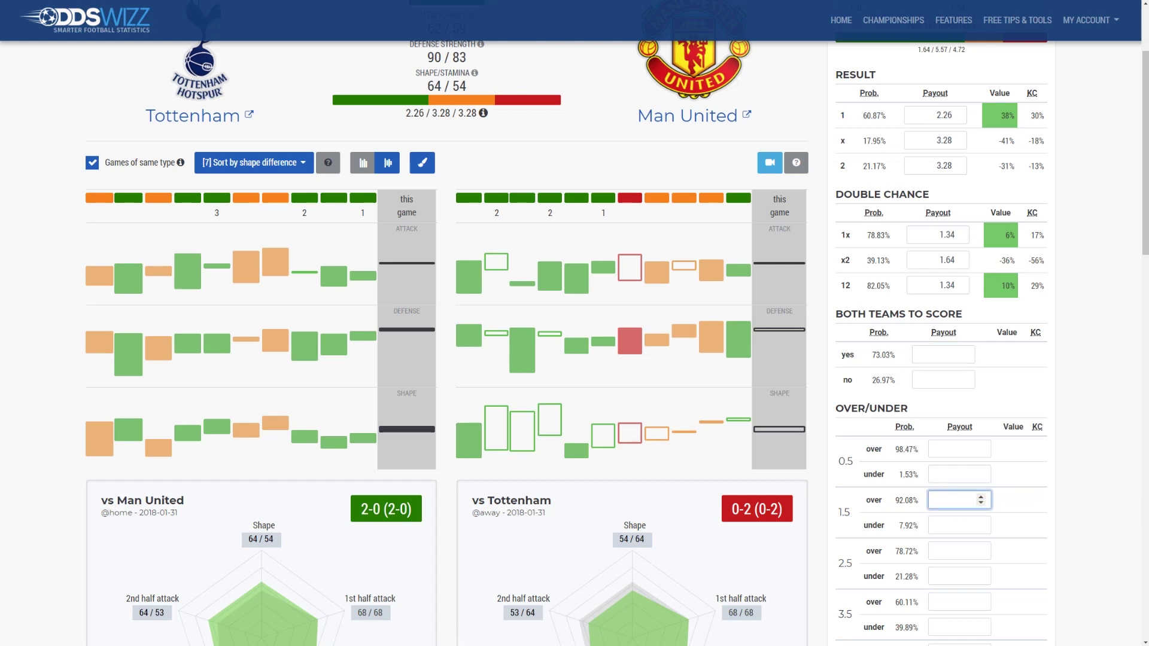
type("1.3")
key("Tab")
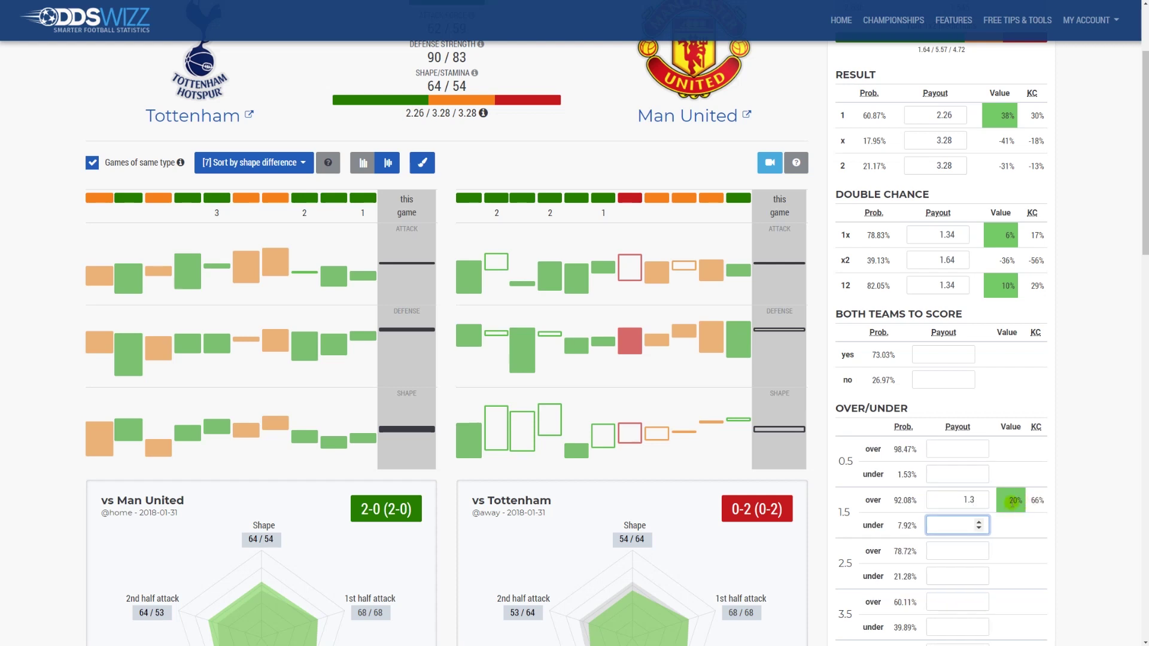
left_click_drag(1005, 500, 1035, 502)
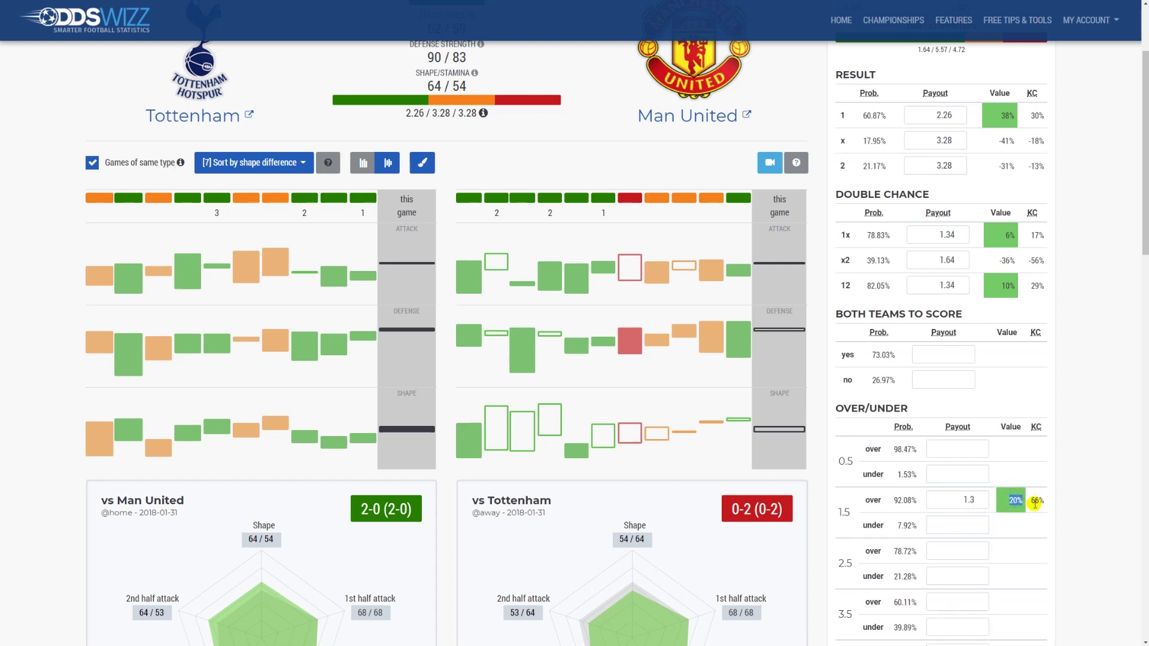
Set the payout for over 1.5 goals to 1.1 and check the recalculated value
left_click(970, 499)
type("1.1")
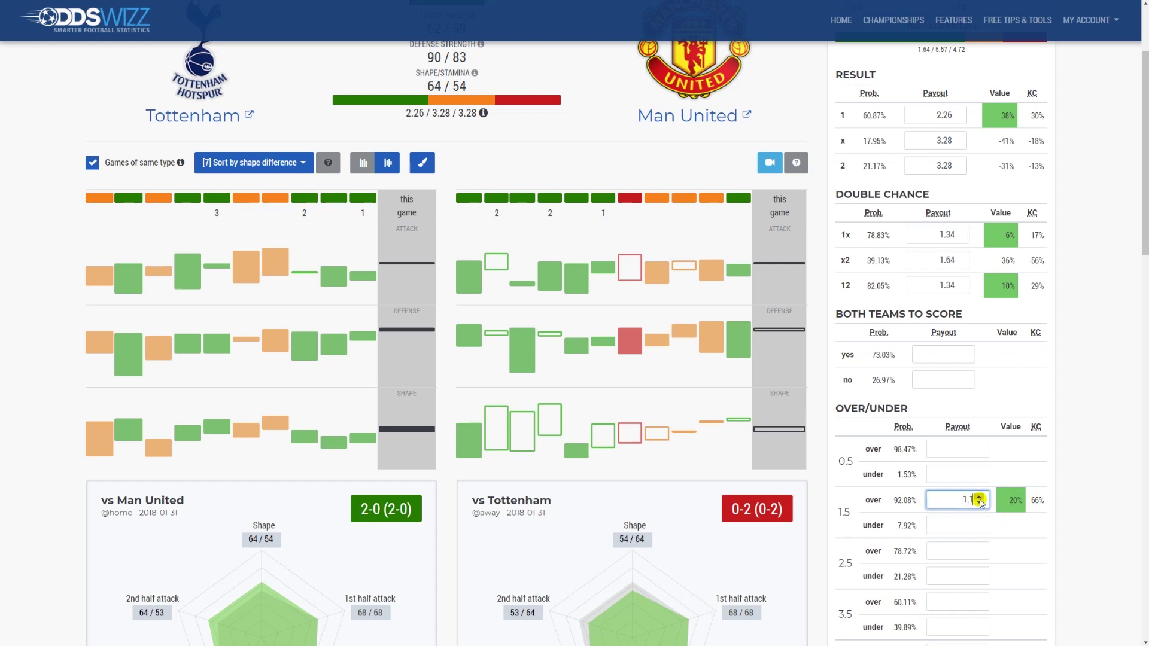
key("Tab")
left_click(1014, 500)
left_click(1015, 500)
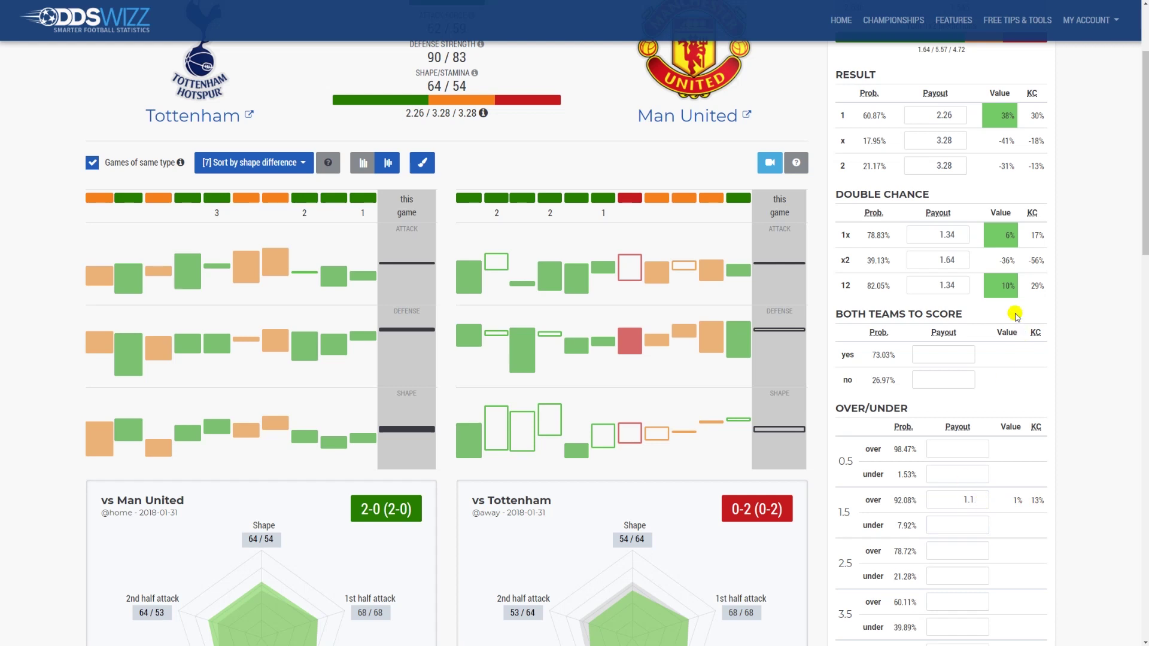
Check the values of the 12 and 1x double chance bets
left_click(1005, 286)
double_click(1007, 236)
scroll(832, 293, "up", 3)
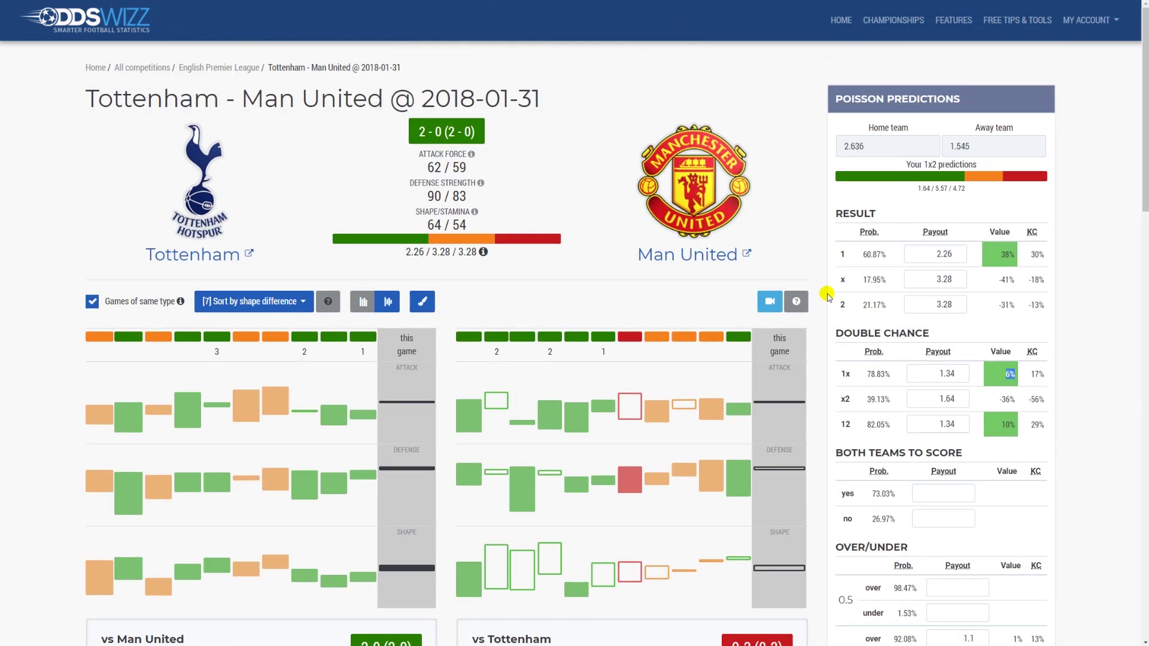